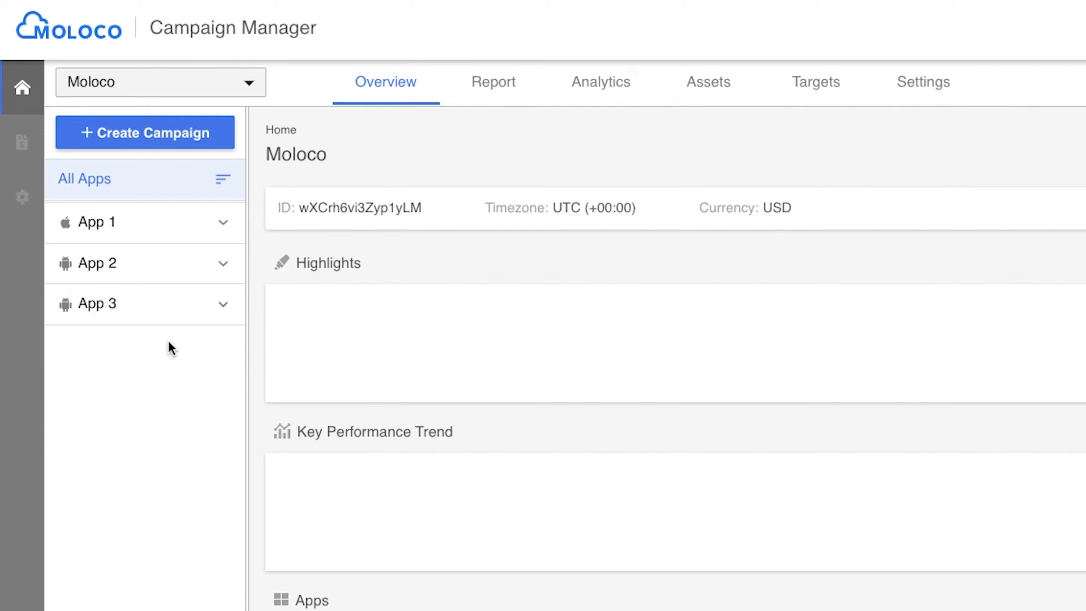
- Open App 3's creative groups and start creating a new creative group
{"action": "left_click", "coordinate": [145, 310]}
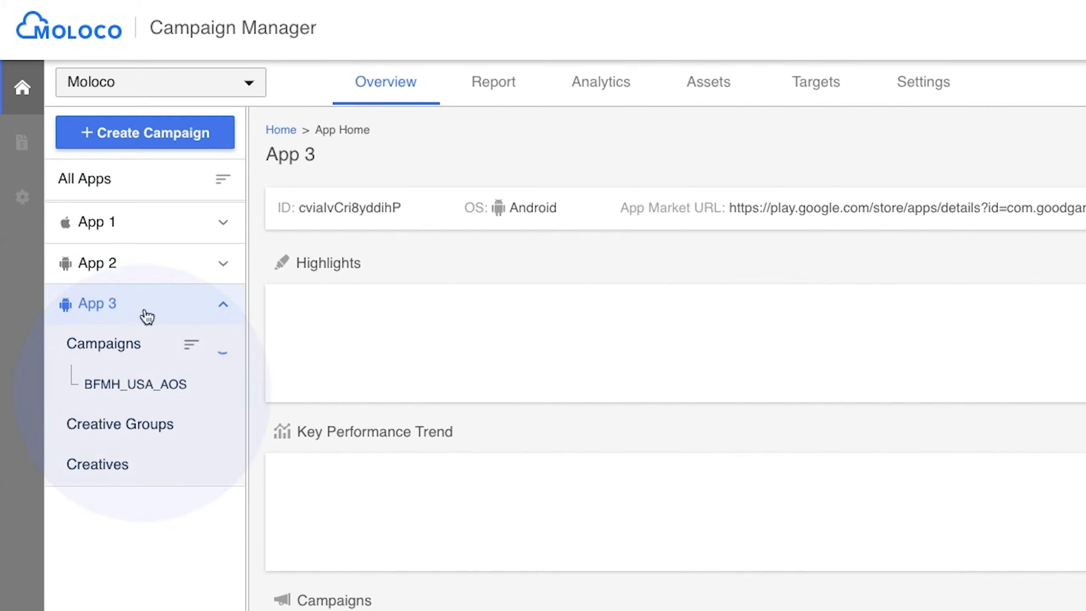
{"action": "left_click", "coordinate": [222, 347]}
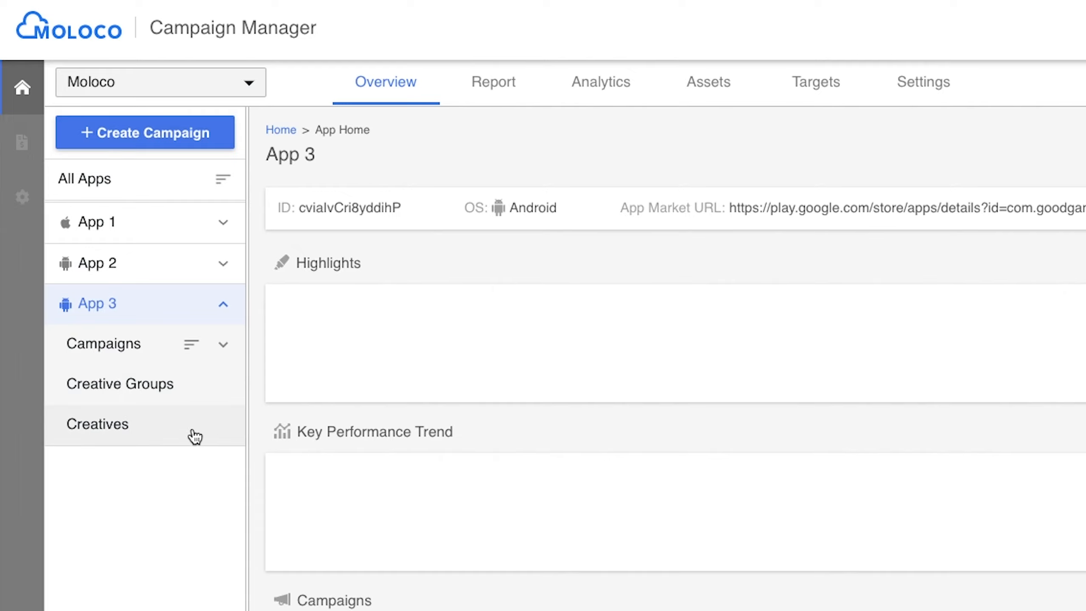
{"action": "left_click", "coordinate": [168, 393]}
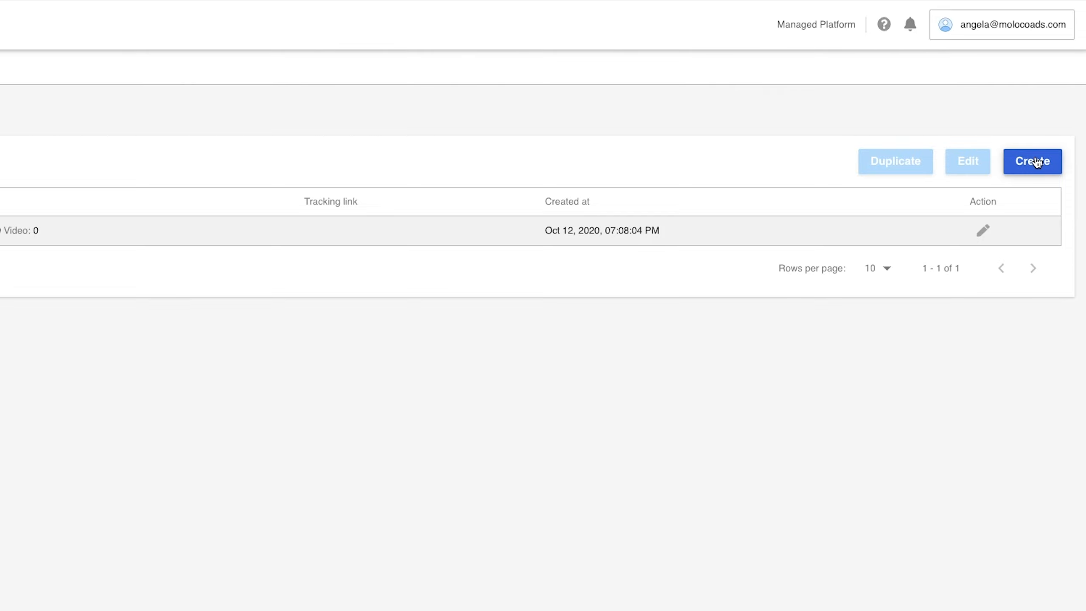
{"action": "left_click", "coordinate": [1036, 162]}
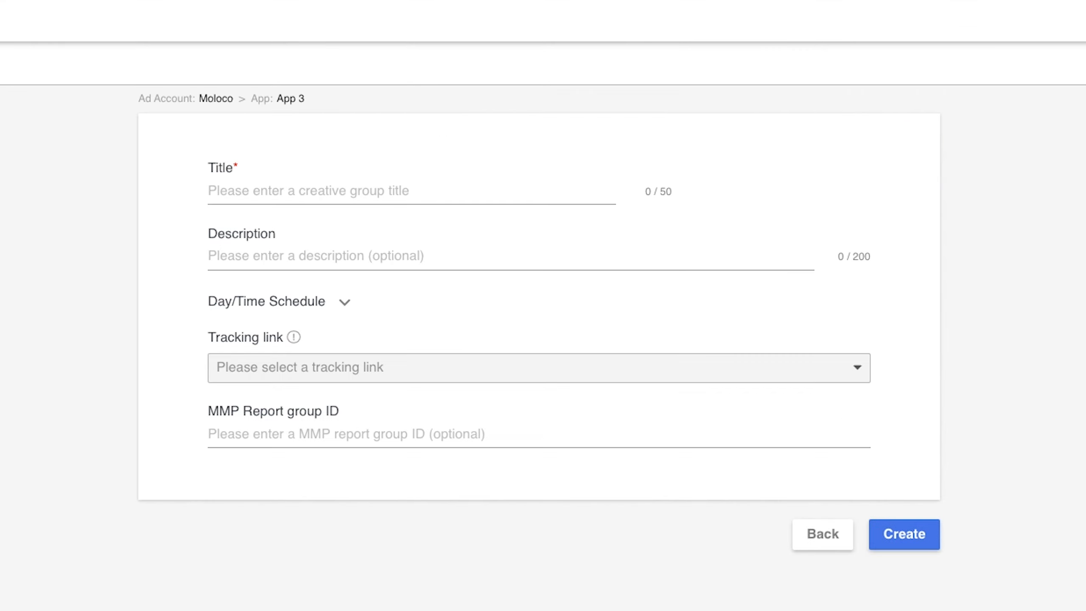
- Set the creative group title to test 2 and the description to banner only
{"action": "left_click", "coordinate": [521, 186]}
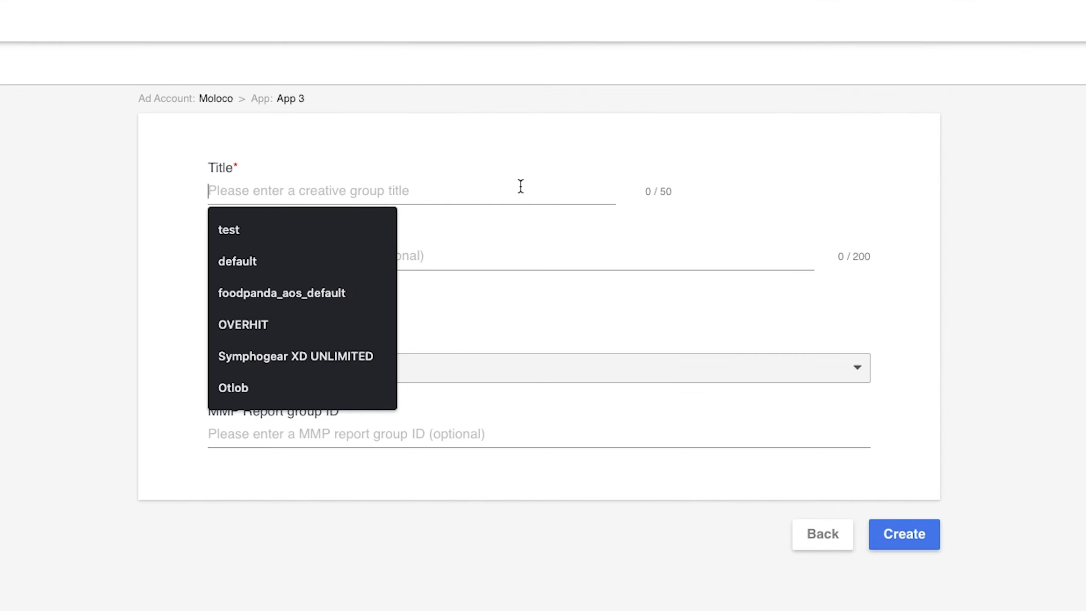
{"action": "type", "text": "test 2"}
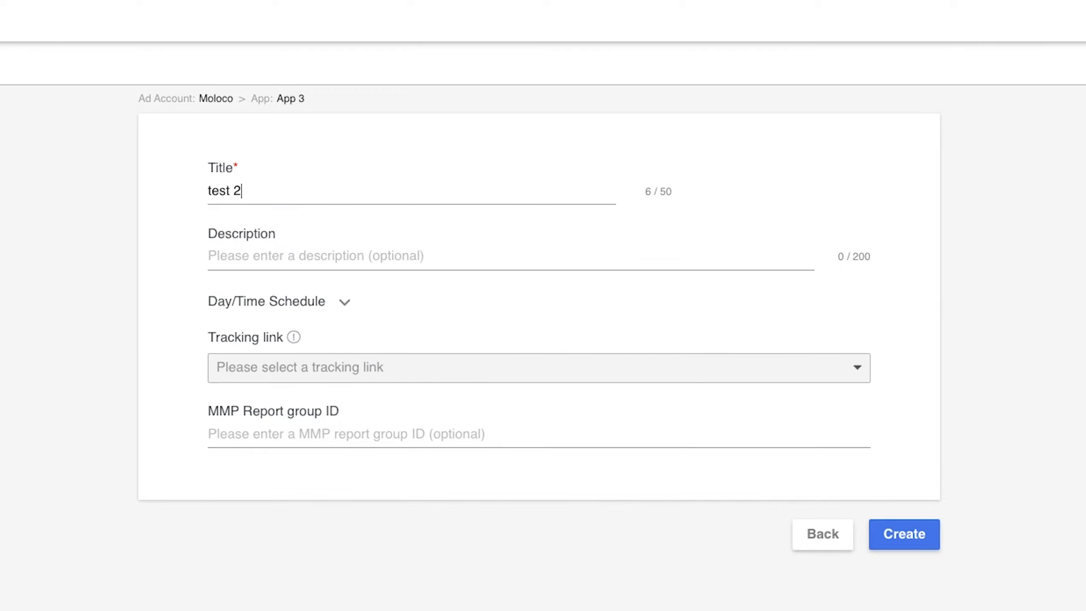
{"action": "left_click", "coordinate": [474, 253]}
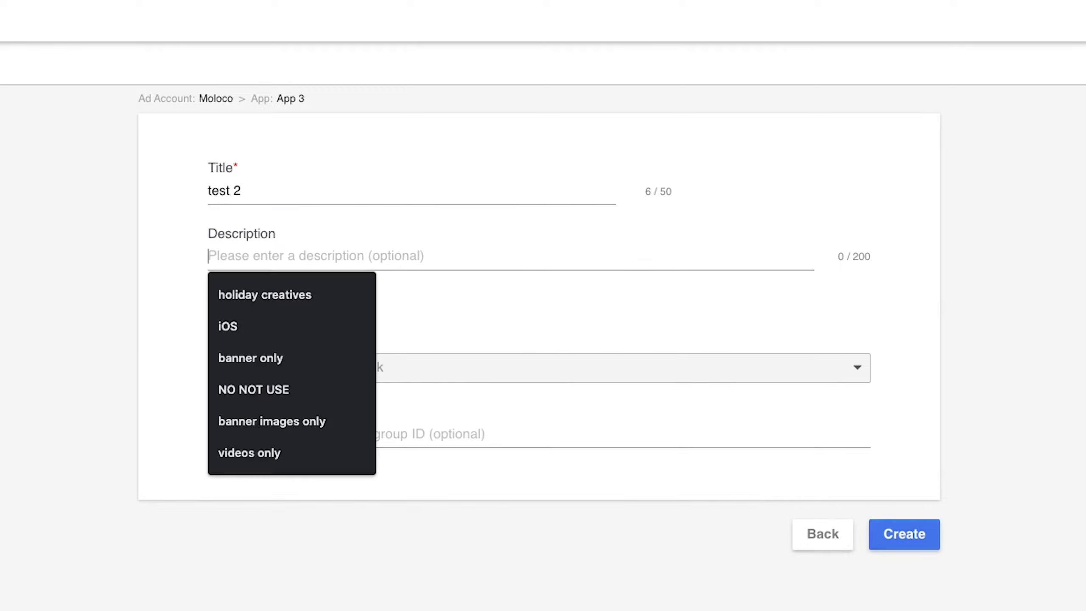
{"action": "type", "text": "banner only"}
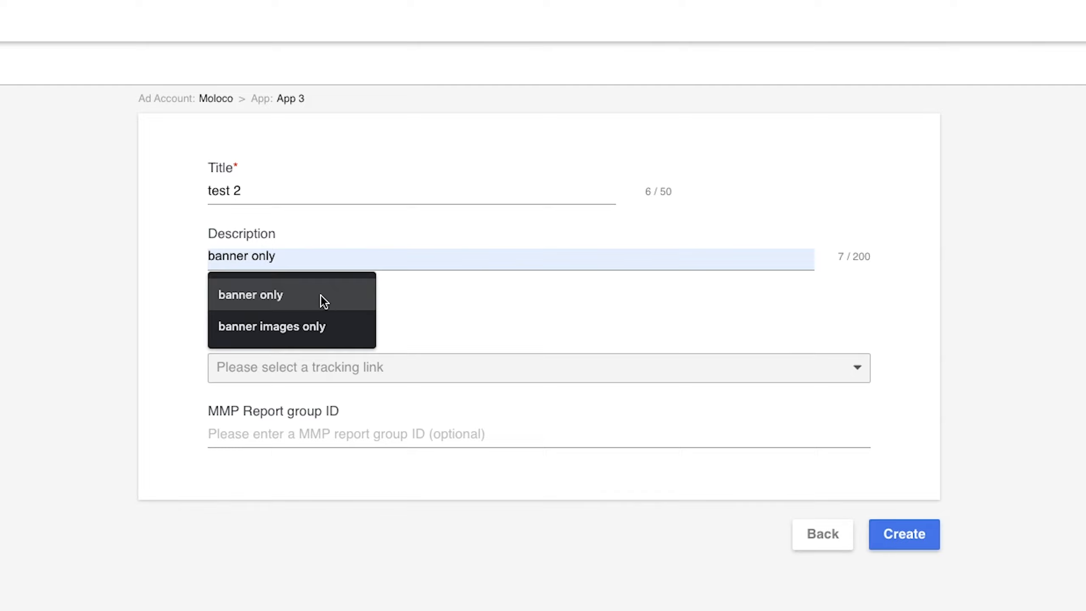
{"action": "left_click", "coordinate": [321, 299]}
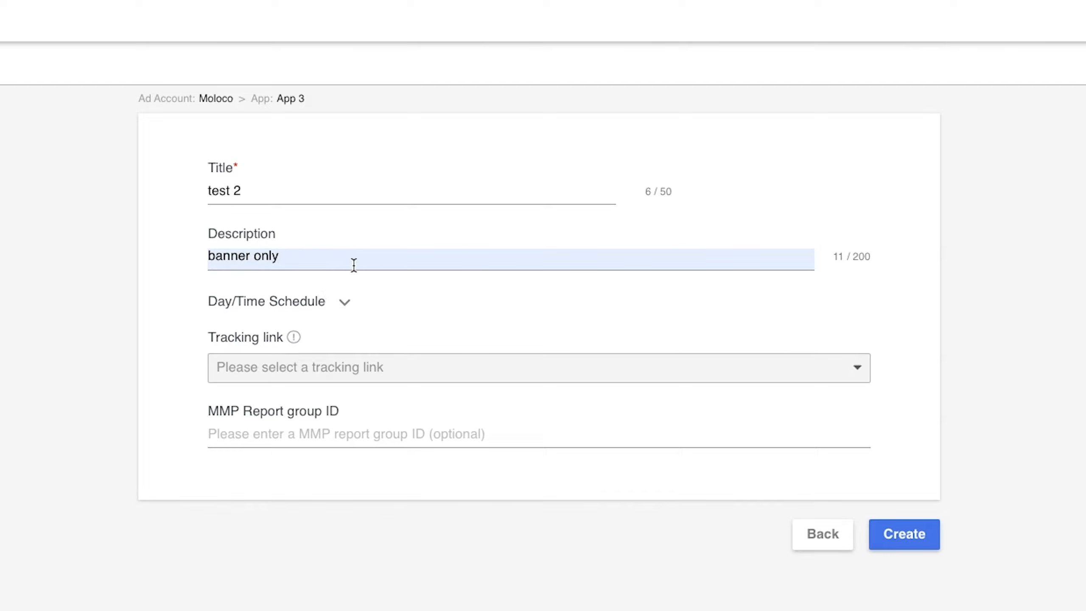
- Expand the Day/Time Schedule section and review the timezone options
{"action": "left_click", "coordinate": [343, 305]}
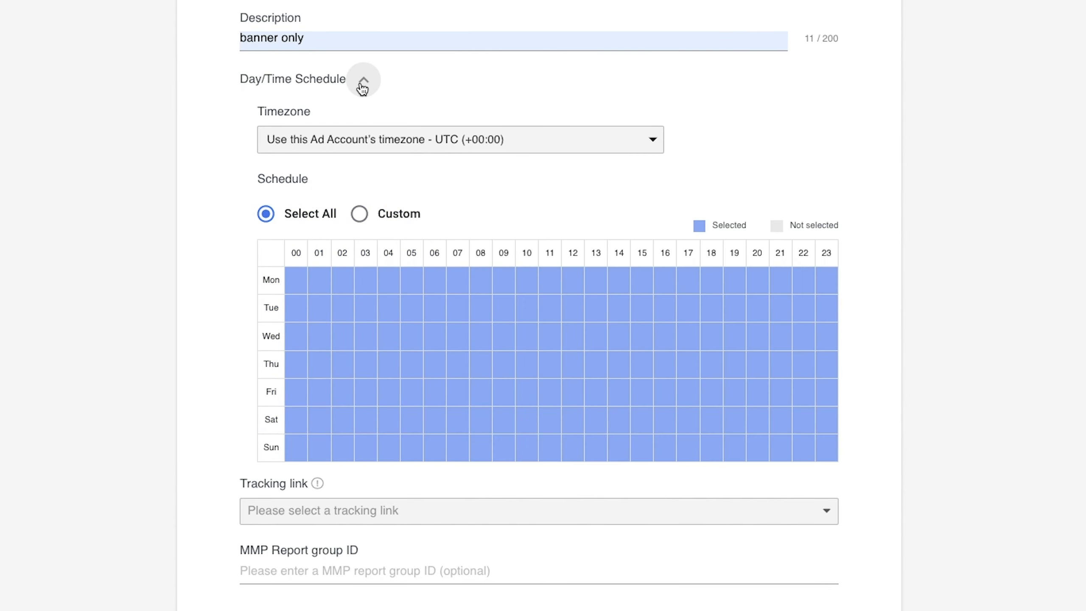
{"action": "left_click", "coordinate": [360, 141]}
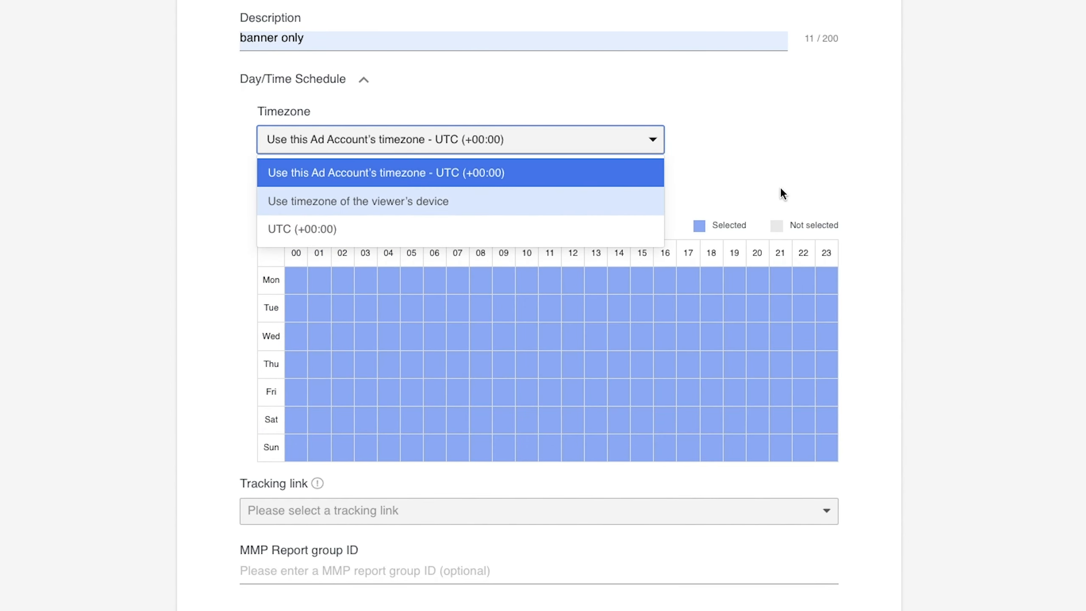
{"action": "left_click", "coordinate": [765, 192]}
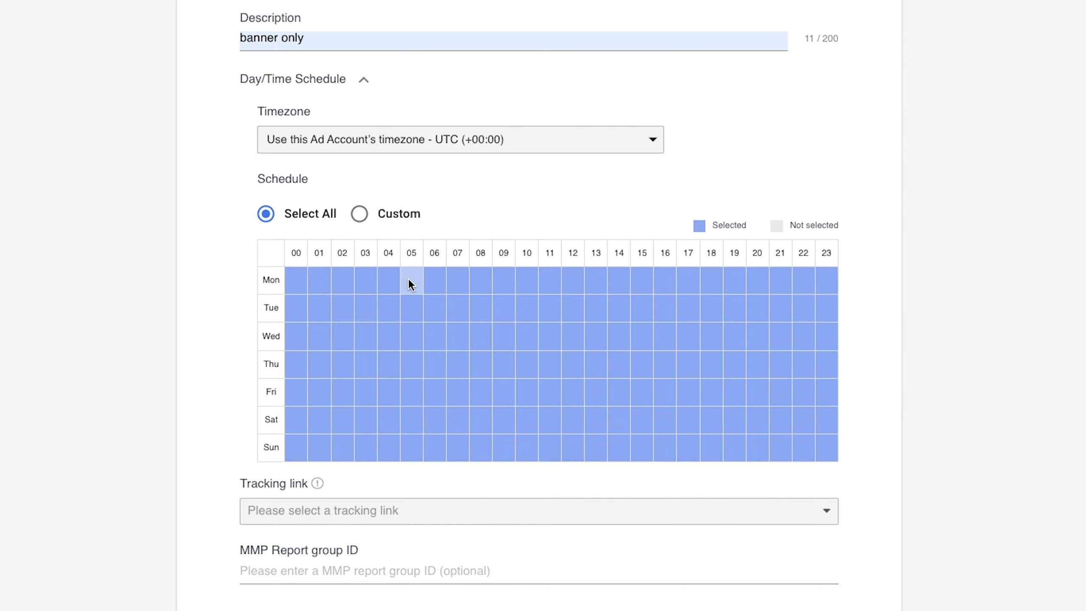
- Try a custom schedule limited to Saturday and Sunday all day, reverting to Select All
{"action": "left_click", "coordinate": [360, 214]}
{"action": "left_click_drag", "start_coordinate": [290, 412], "coordinate": [819, 454]}
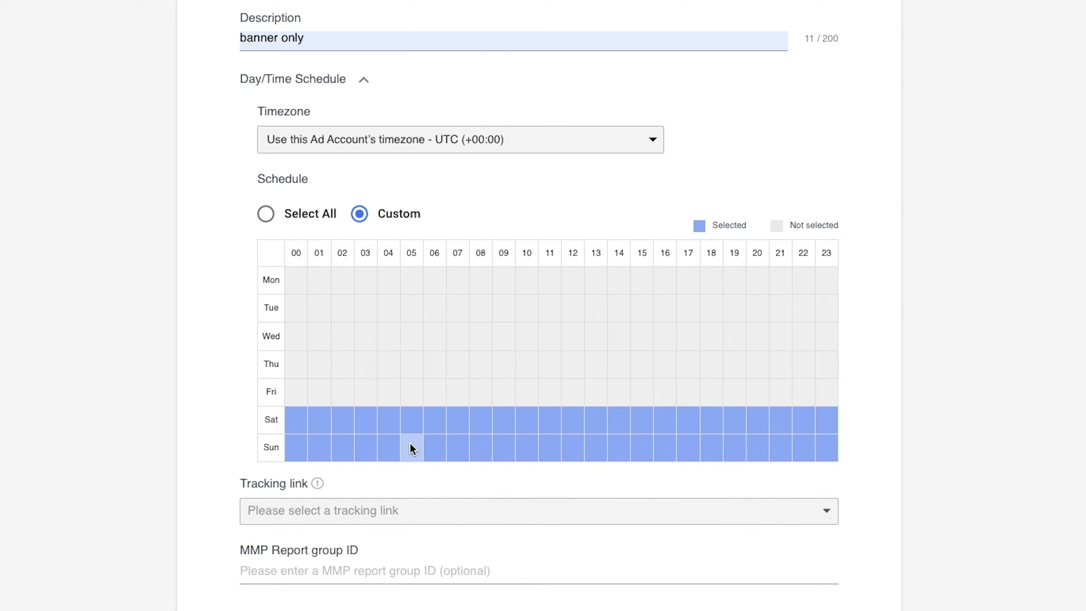
{"action": "left_click", "coordinate": [267, 216]}
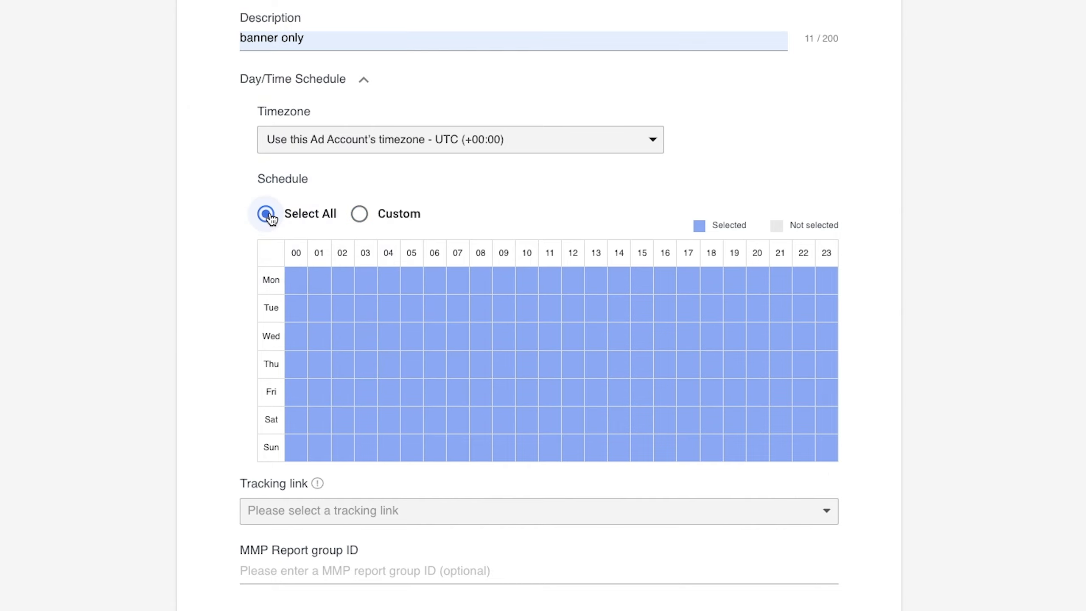
- Try assigning the test tracking link to the group, clearing the selection again
{"action": "left_click", "coordinate": [306, 515]}
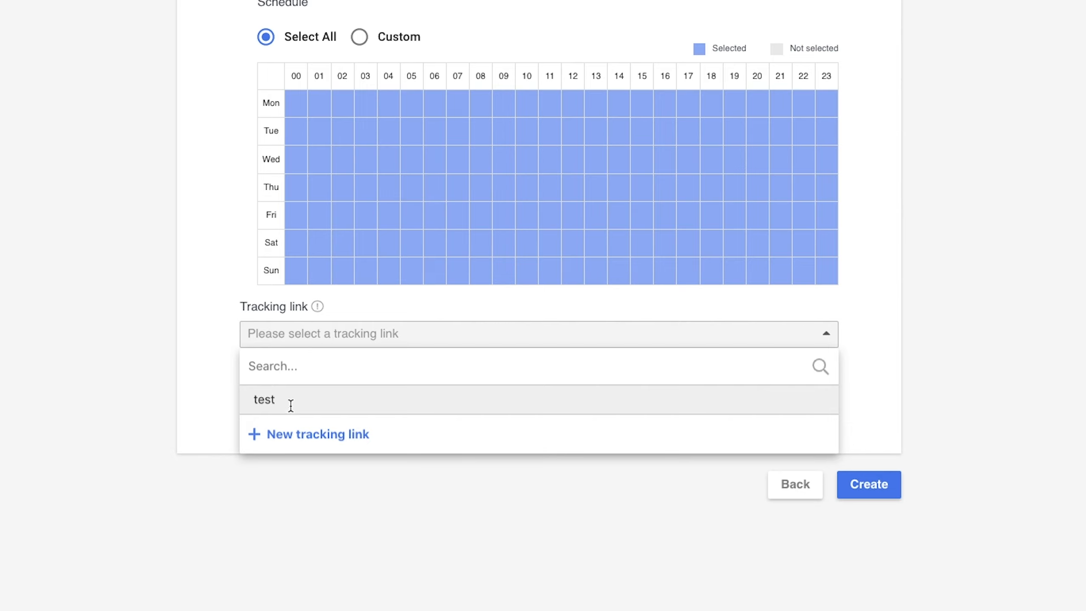
{"action": "left_click", "coordinate": [292, 407]}
{"action": "left_click", "coordinate": [335, 337]}
{"action": "left_click", "coordinate": [306, 445]}
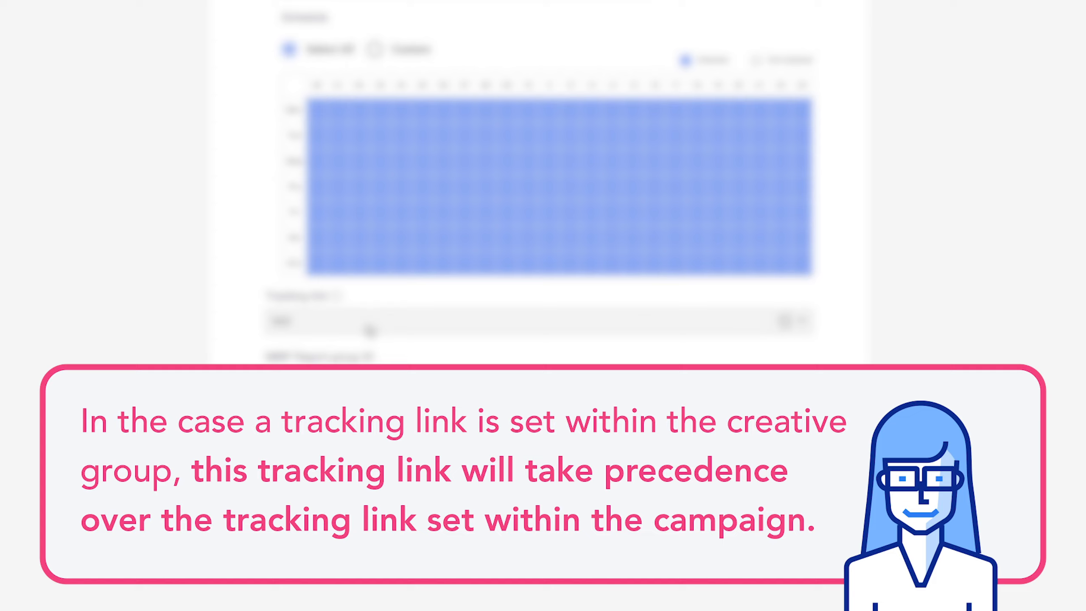
{"action": "left_click", "coordinate": [784, 322]}
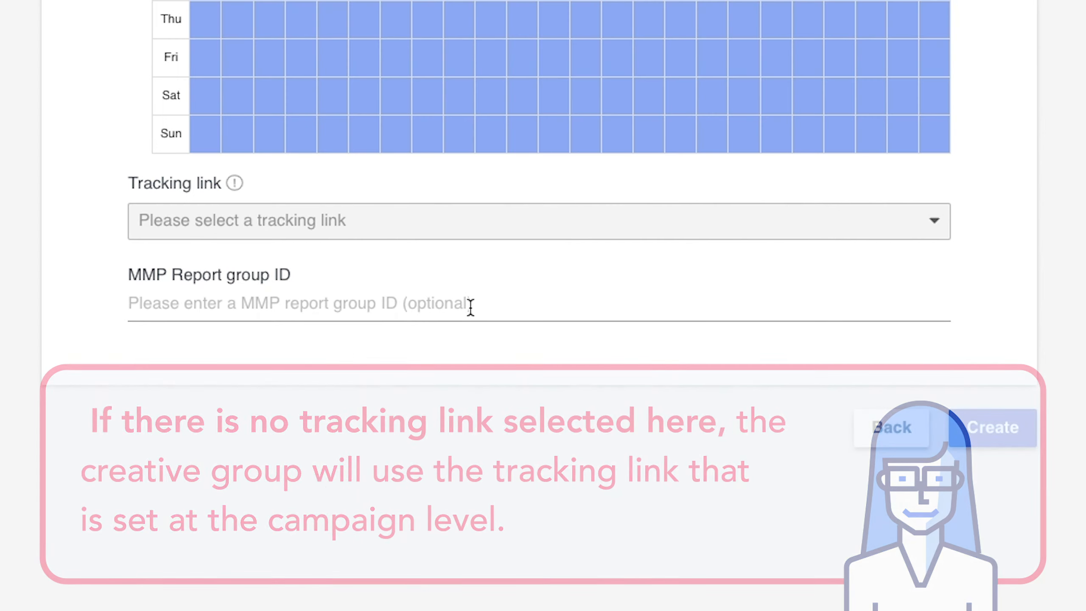
- Set the MMP report group ID to test_creative_3 and create the group without uploading creatives
{"action": "left_click", "coordinate": [493, 380]}
{"action": "type", "text": "test_creative_3"}
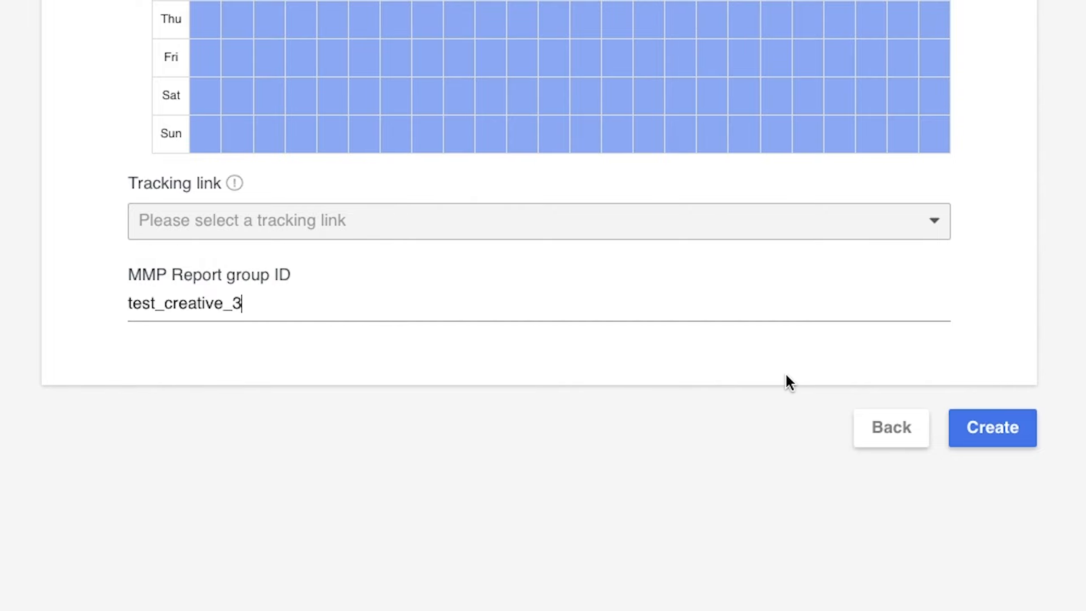
{"action": "left_click", "coordinate": [980, 431]}
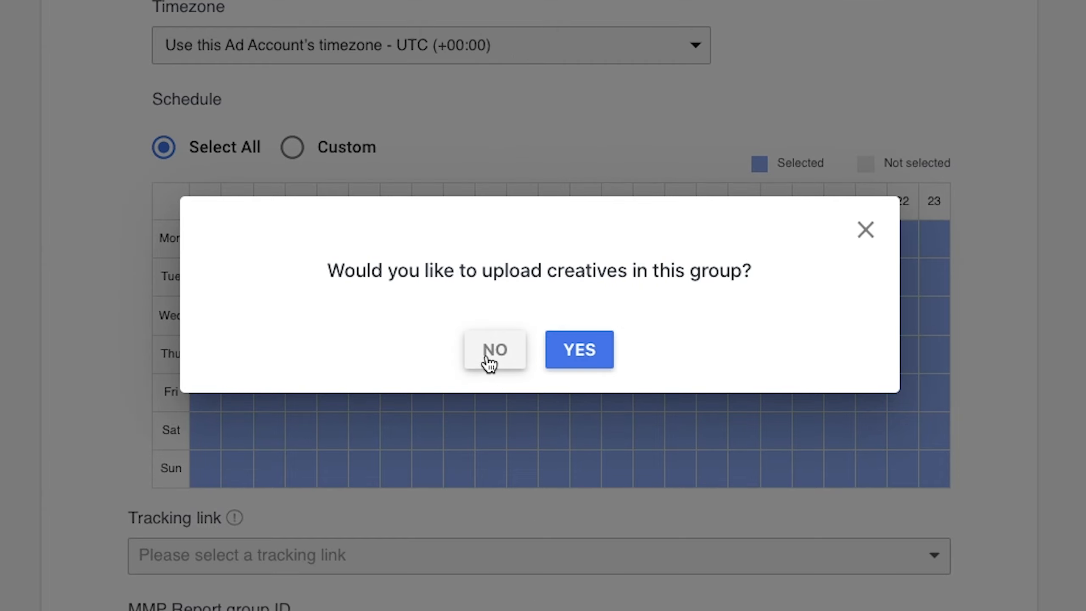
{"action": "left_click", "coordinate": [493, 350]}
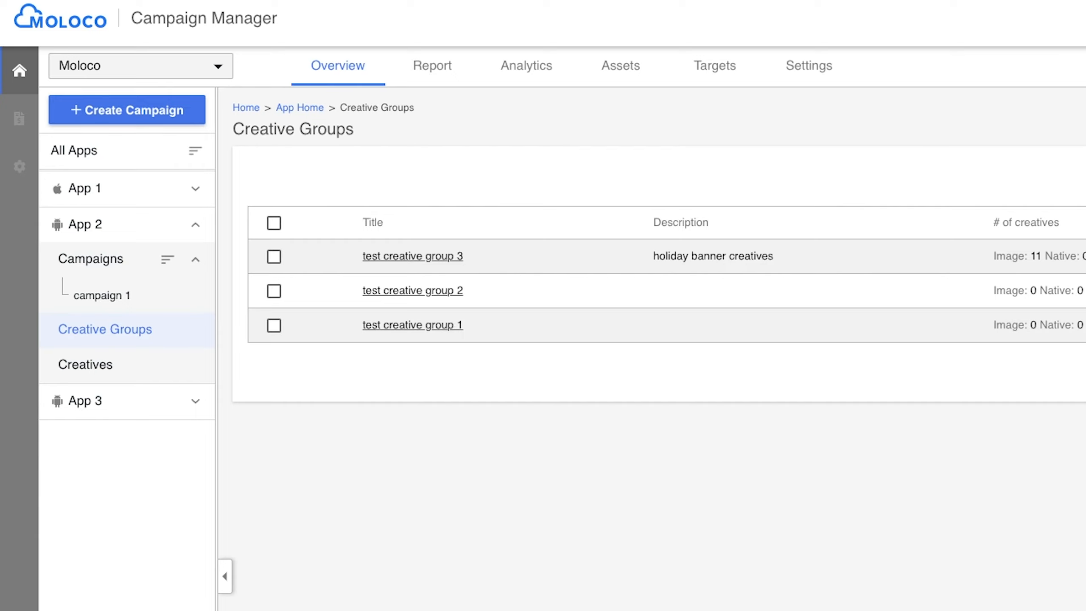
- Open test creative group 2 and start adding new image creatives to it
{"action": "left_click", "coordinate": [409, 295]}
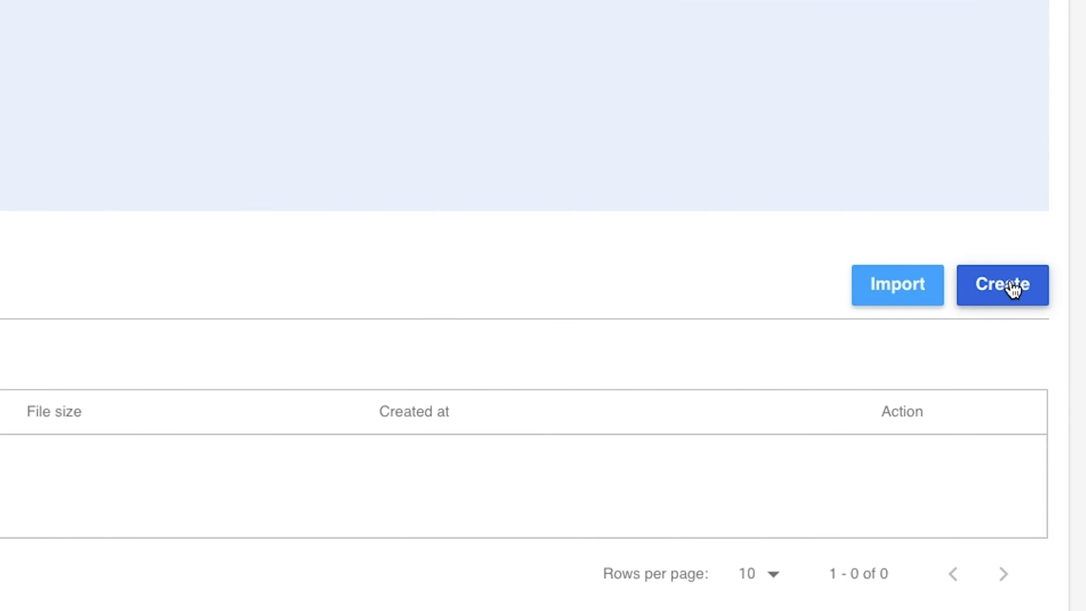
{"action": "left_click", "coordinate": [1012, 286]}
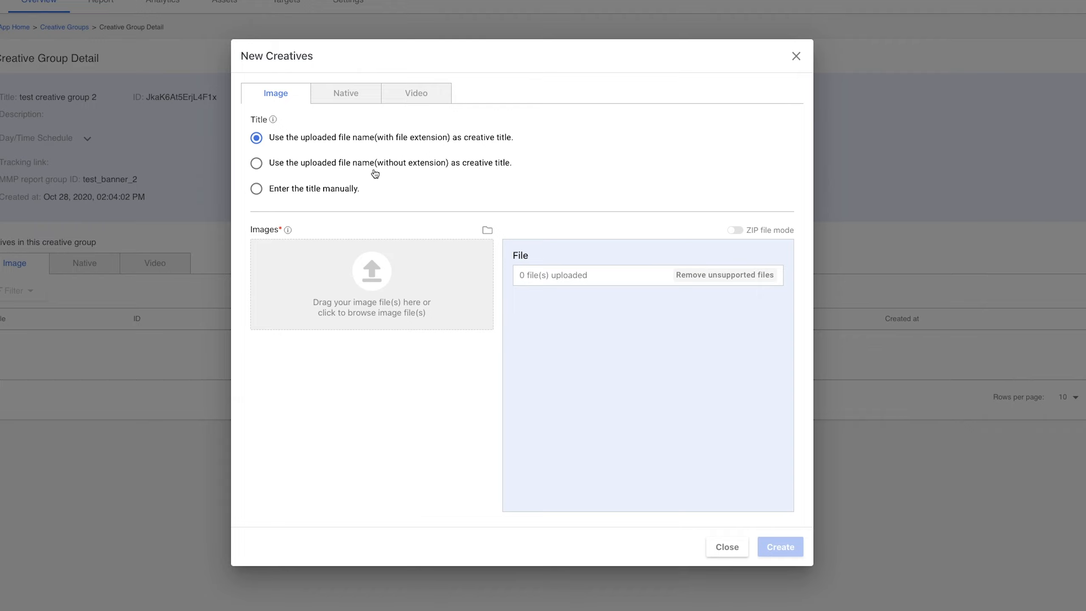
- Try entering the creative title manually as test, reverting to using the file name with extension
{"action": "left_click", "coordinate": [256, 189]}
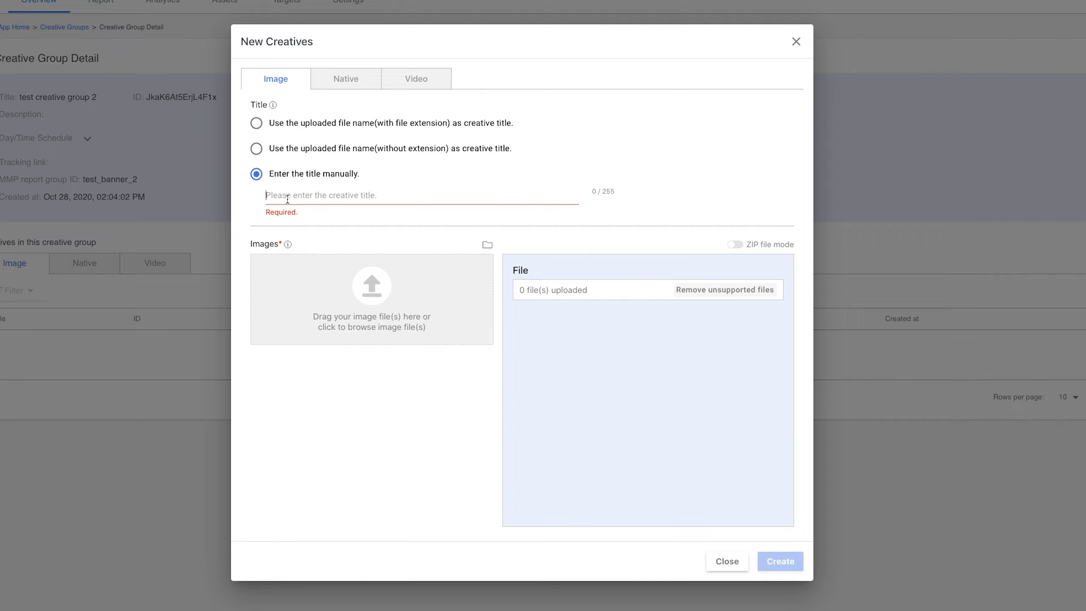
{"action": "type", "text": "test"}
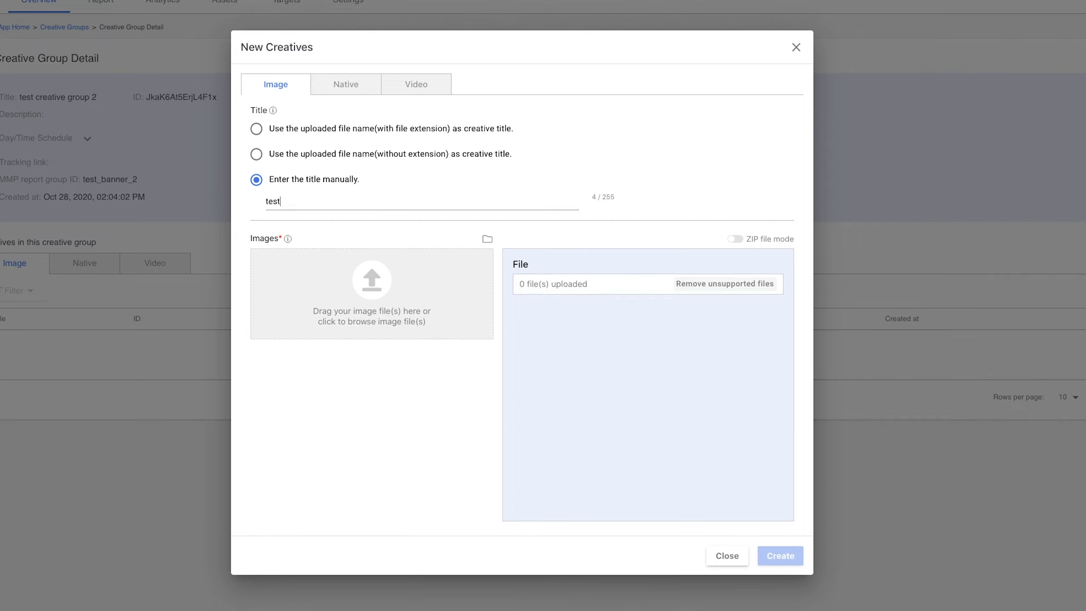
{"action": "left_click", "coordinate": [257, 133]}
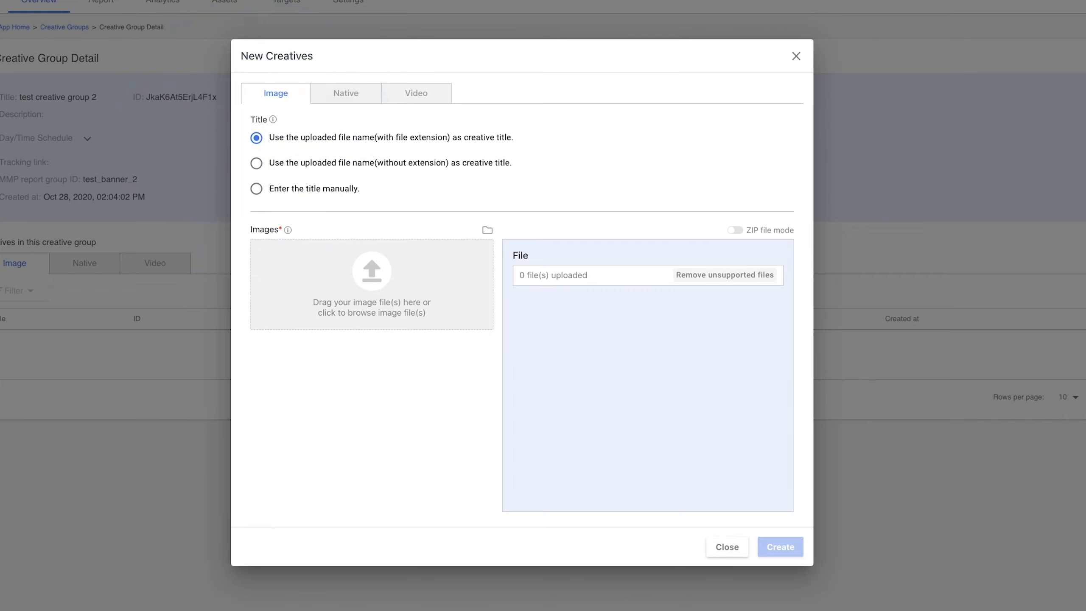
- Upload the 2020_MOLOCO_SampleCreative image files and create the image creatives
{"action": "left_click_drag", "start_coordinate": [0, 381], "coordinate": [361, 300]}
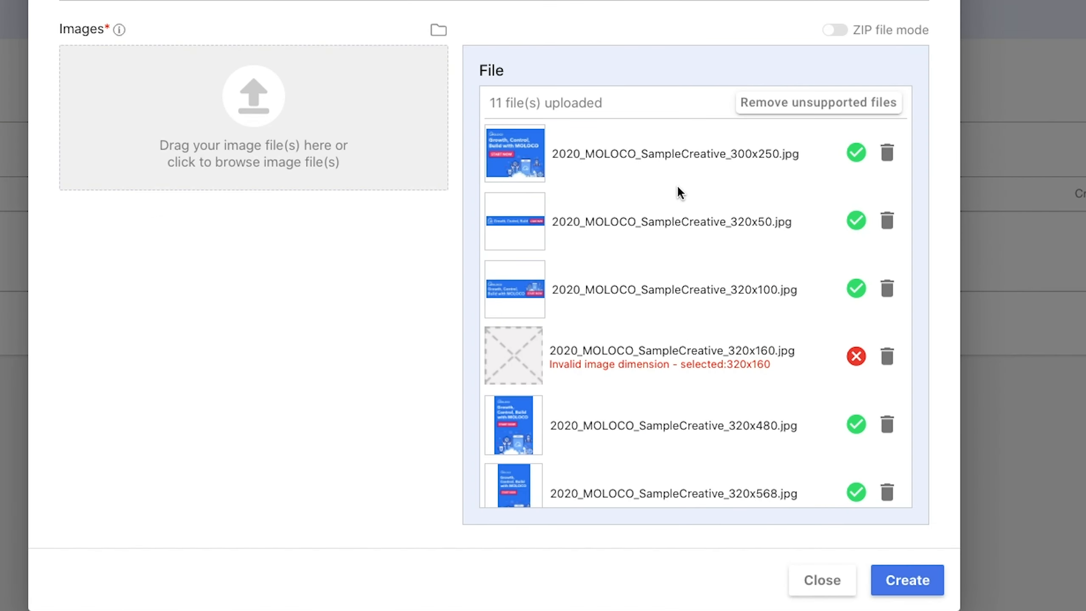
{"action": "scroll", "coordinate": [677, 186], "scroll_direction": "down", "scroll_amount": 10}
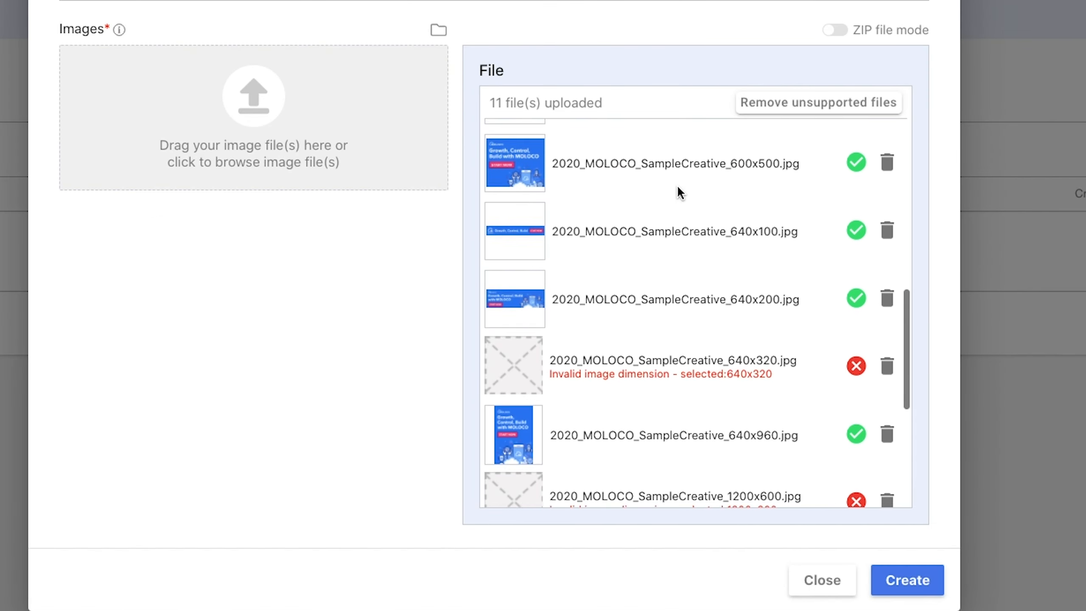
{"action": "scroll", "coordinate": [677, 185], "scroll_direction": "down", "scroll_amount": 5}
{"action": "scroll", "coordinate": [677, 186], "scroll_direction": "up", "scroll_amount": 9}
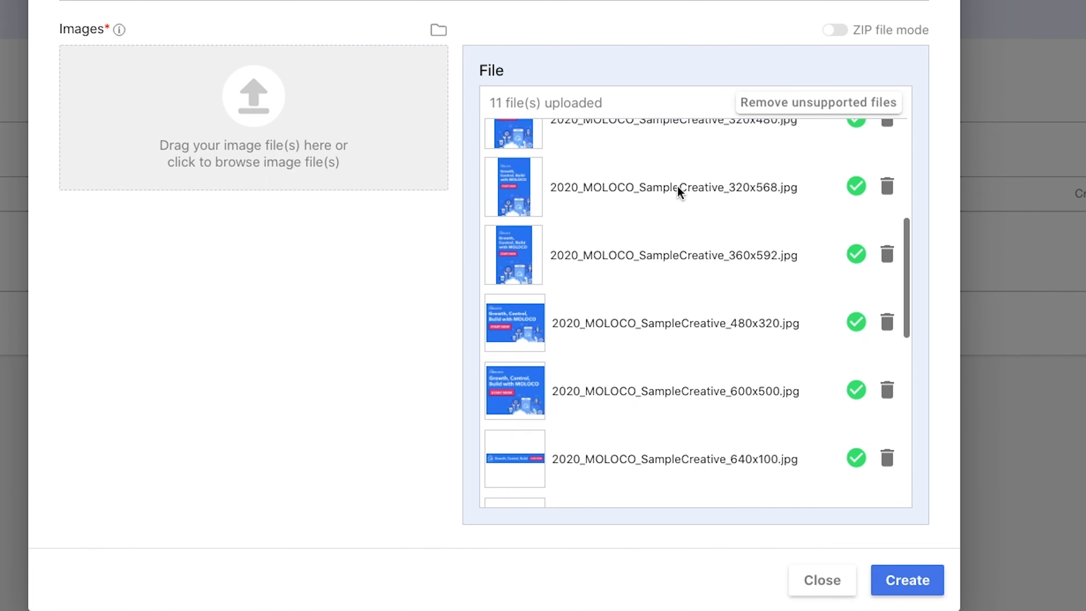
{"action": "scroll", "coordinate": [814, 114], "scroll_direction": "down", "scroll_amount": 2}
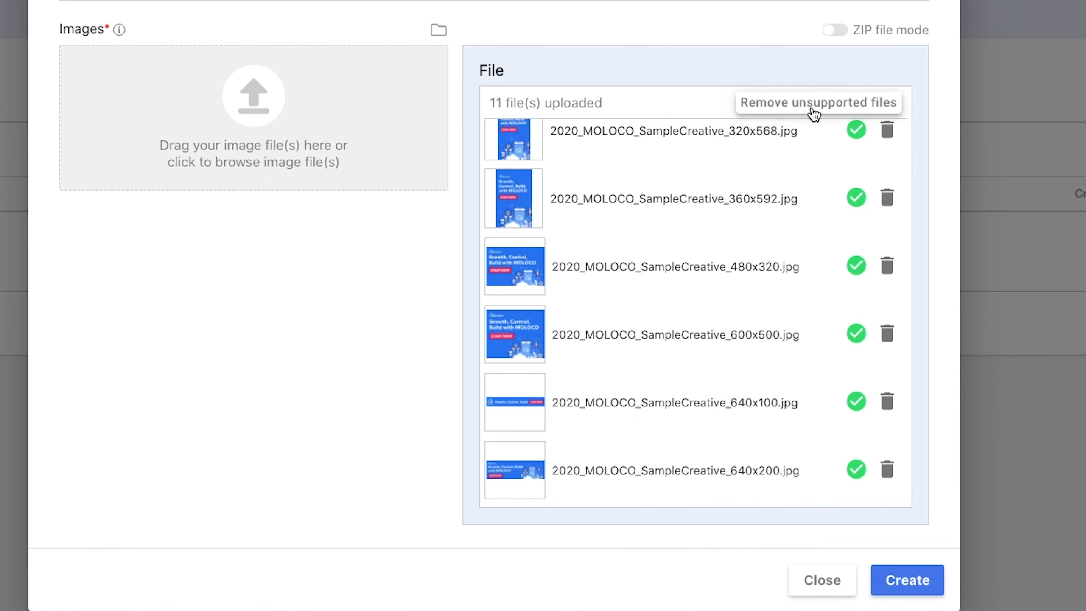
{"action": "left_click", "coordinate": [911, 581]}
- Start a new native creative in the group and set its business title to Test
{"action": "scroll", "coordinate": [596, 348], "scroll_direction": "down", "scroll_amount": 3}
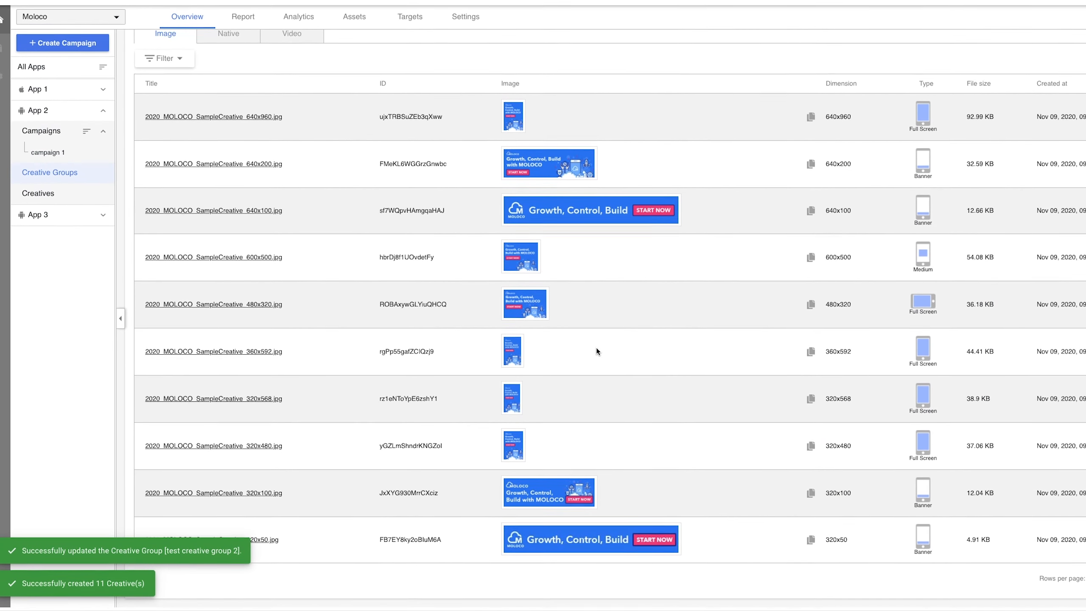
{"action": "scroll", "coordinate": [596, 348], "scroll_direction": "up", "scroll_amount": 6}
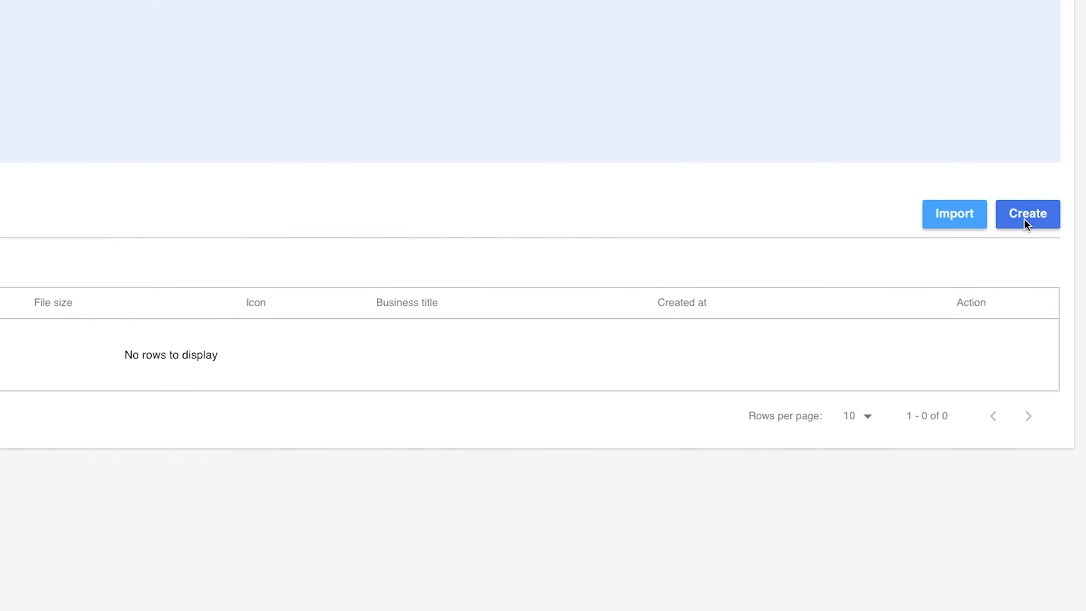
{"action": "left_click", "coordinate": [1024, 219]}
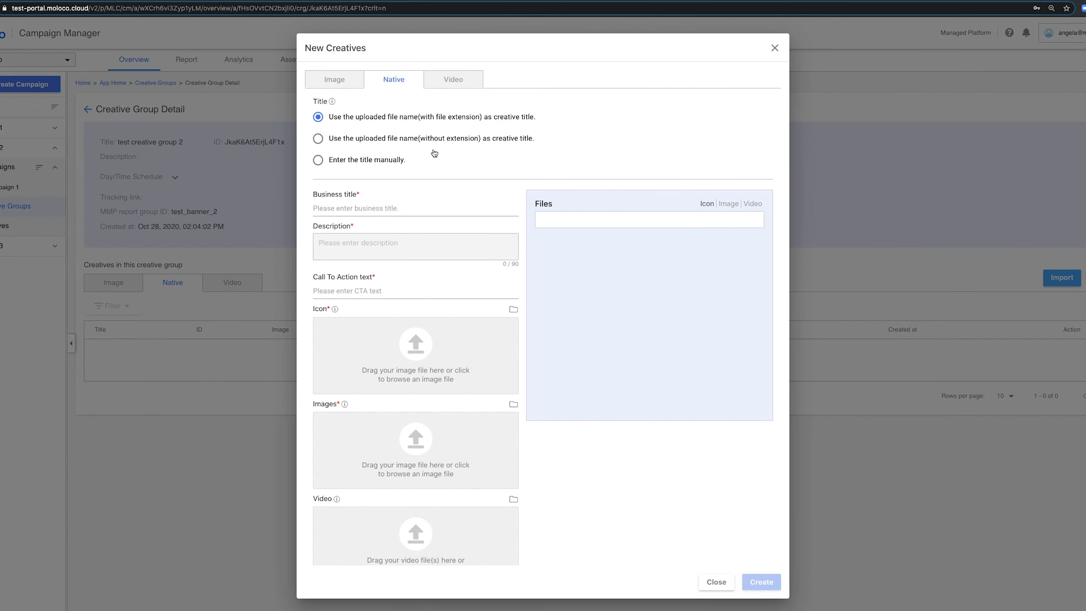
{"action": "left_click", "coordinate": [404, 209]}
{"action": "type", "text": "Test"}
- Set the native creative's description to Join MOLOCO Cloud Now!
{"action": "left_click", "coordinate": [290, 195]}
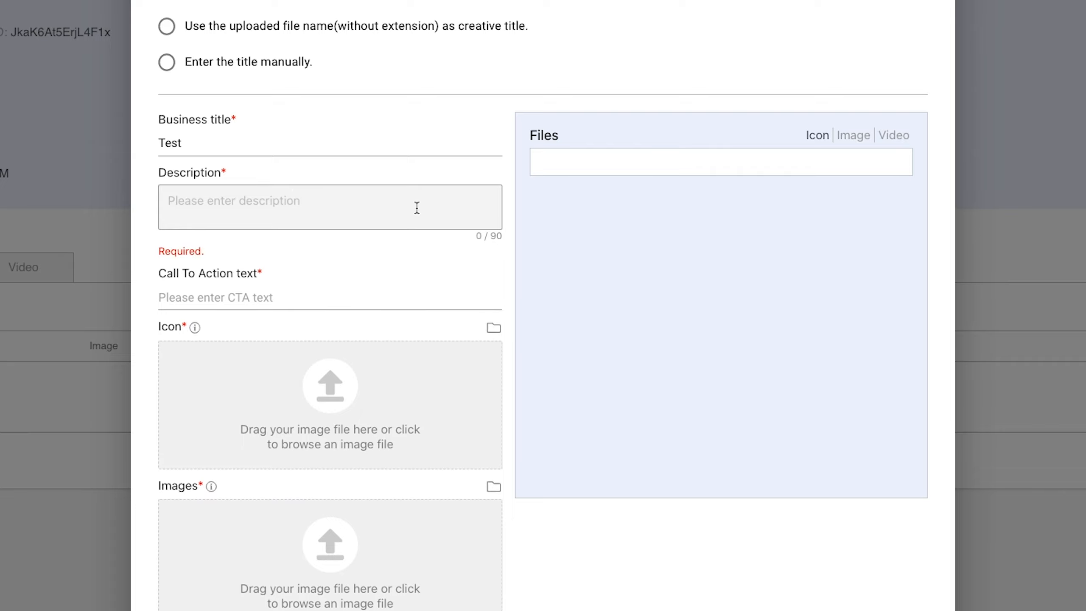
{"action": "type", "text": "Join MOL"}
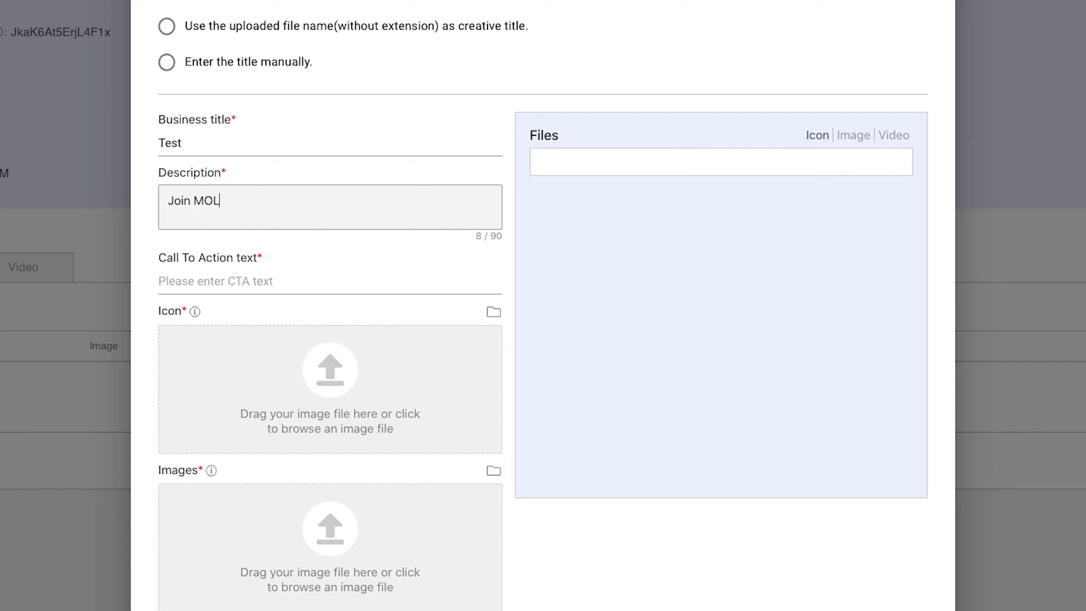
{"action": "type", "text": "OCO Cloud Now!"}
- Set the native creative's call-to-action text to Install Now
{"action": "left_click", "coordinate": [396, 274]}
{"action": "type", "text": "Install N"}
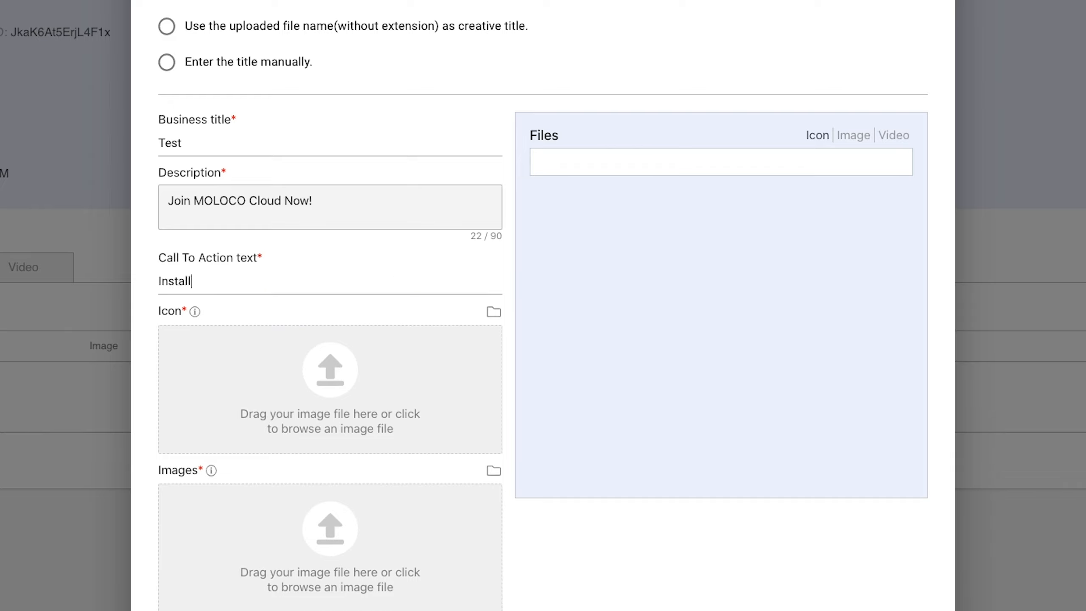
{"action": "key", "text": "BackSpace"}
{"action": "type", "text": "Now"}
- Upload 2020_MOLOCO_Square_Logo_256x256.jpg as the native creative's icon
{"action": "mouse_move", "coordinate": [195, 312]}
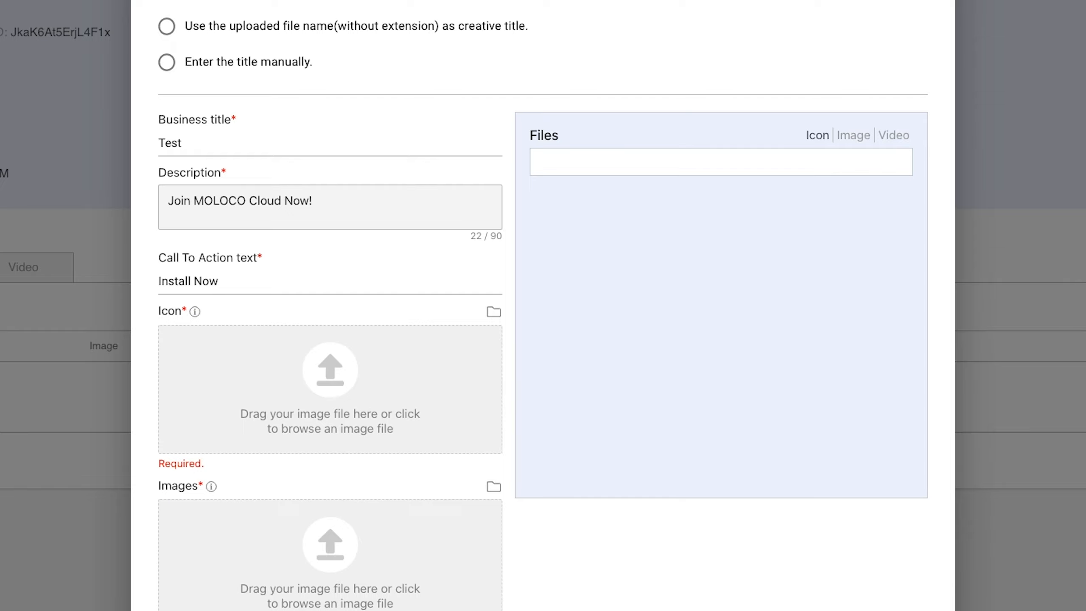
{"action": "left_click_drag", "start_coordinate": [1082, 381], "coordinate": [366, 378]}
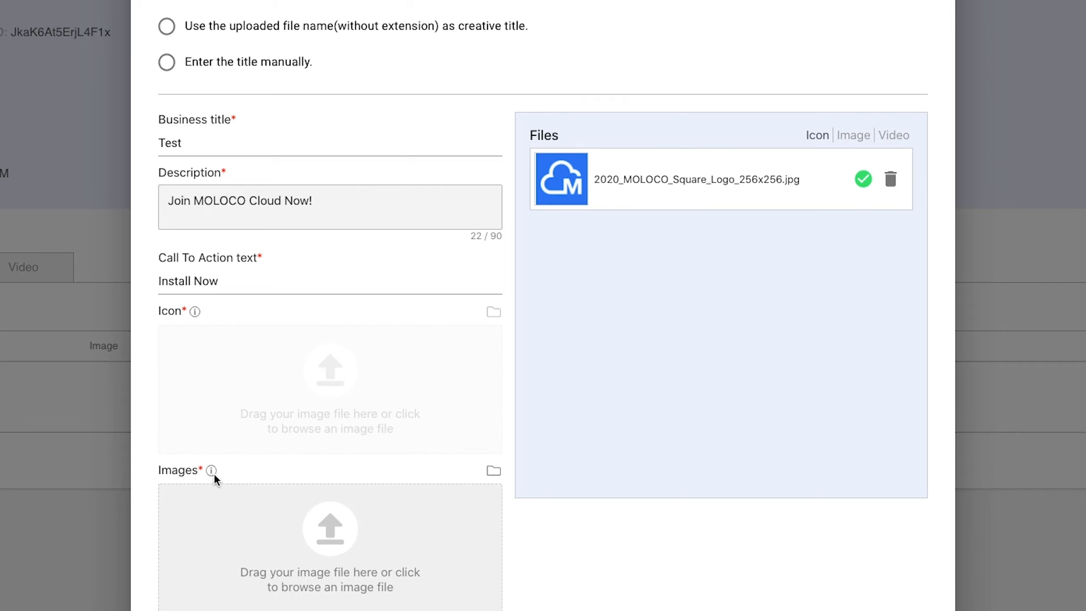
{"action": "mouse_move", "coordinate": [213, 473]}
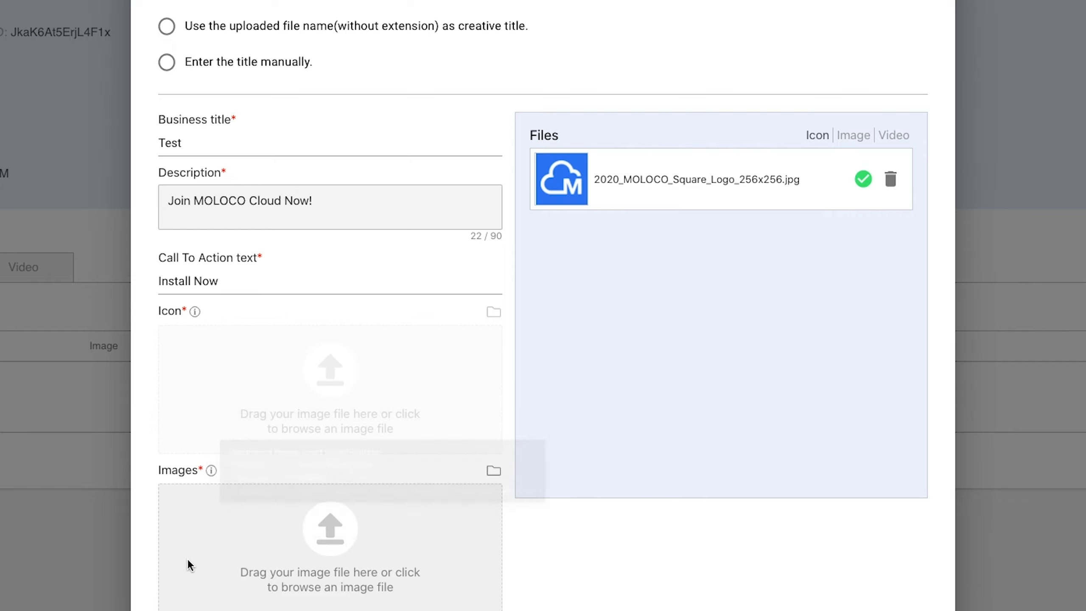
- Add a sample image file to the Images field and create the native creative
{"action": "scroll", "coordinate": [543, 306], "scroll_direction": "down", "scroll_amount": 5}
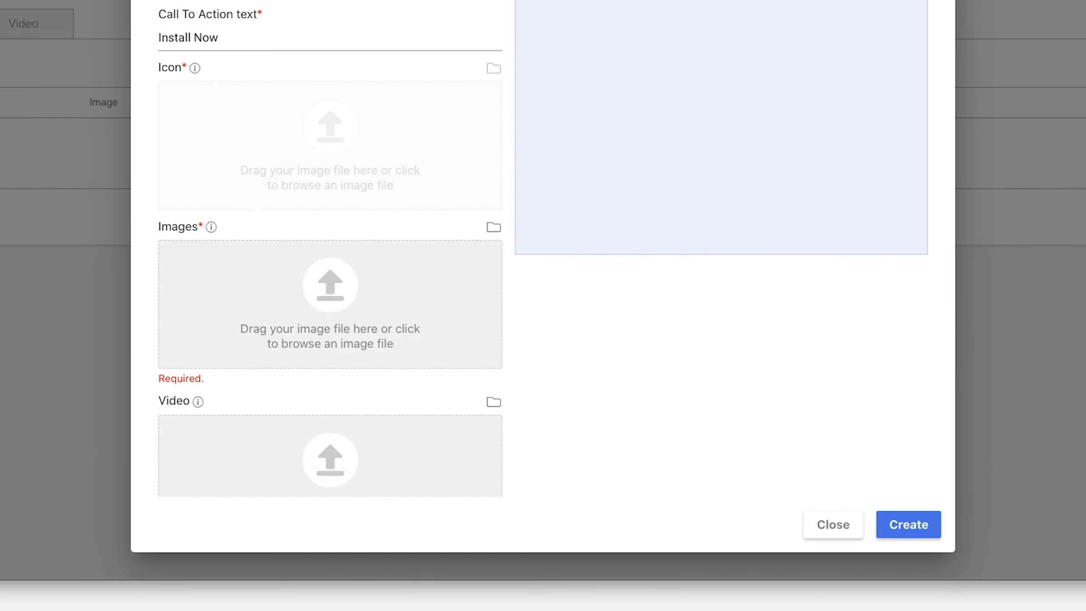
{"action": "left_click_drag", "start_coordinate": [2, 250], "coordinate": [286, 295]}
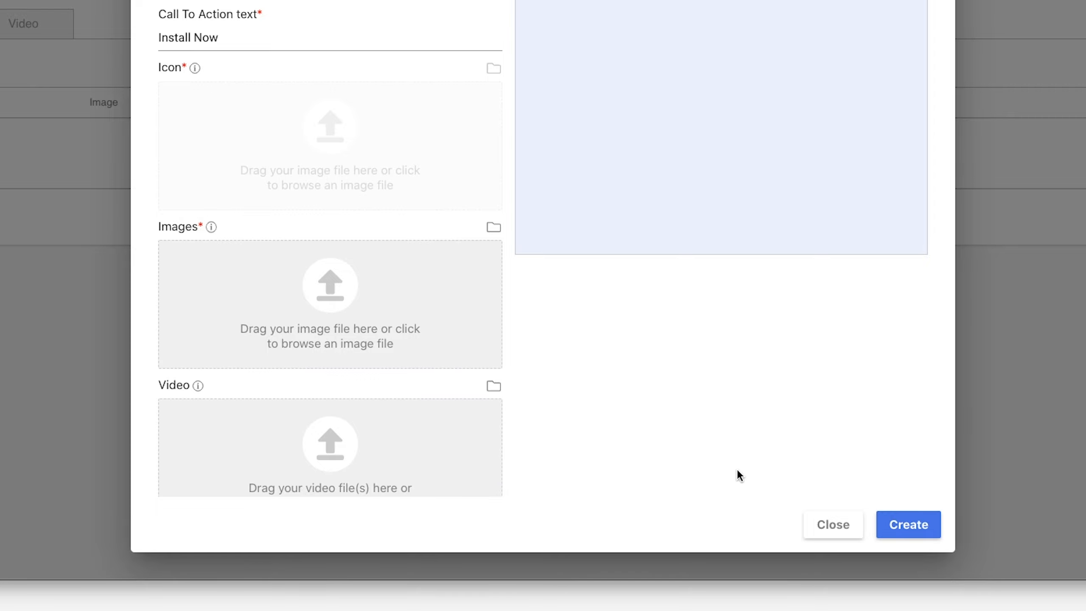
{"action": "left_click", "coordinate": [915, 520]}
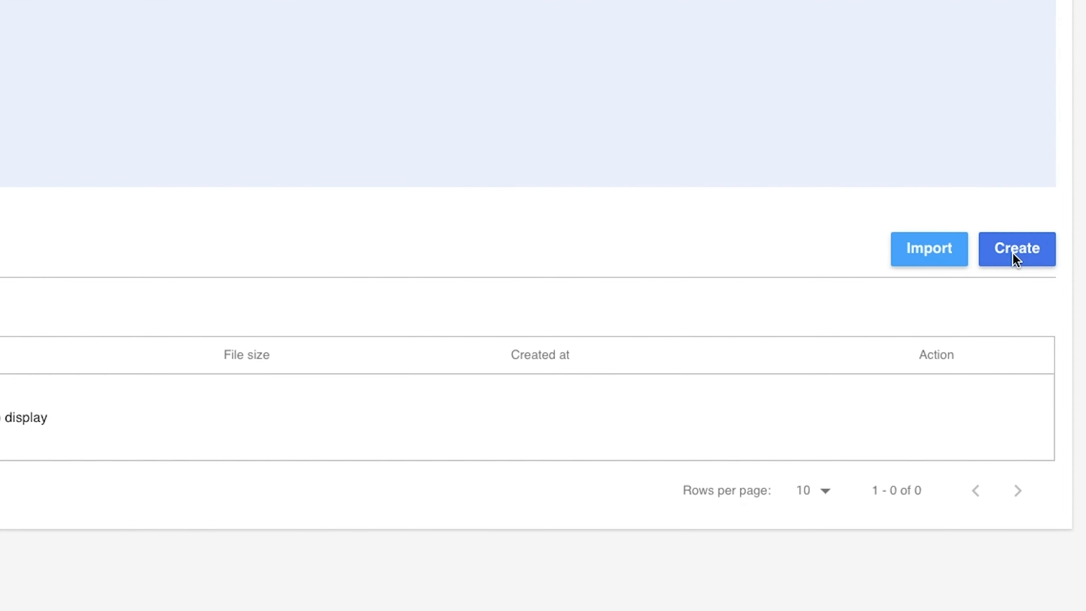
- Start new video creatives and upload the 360x640_15sec.mp4 and 640x360_15sec.mp4 video files
{"action": "left_click", "coordinate": [1017, 249]}
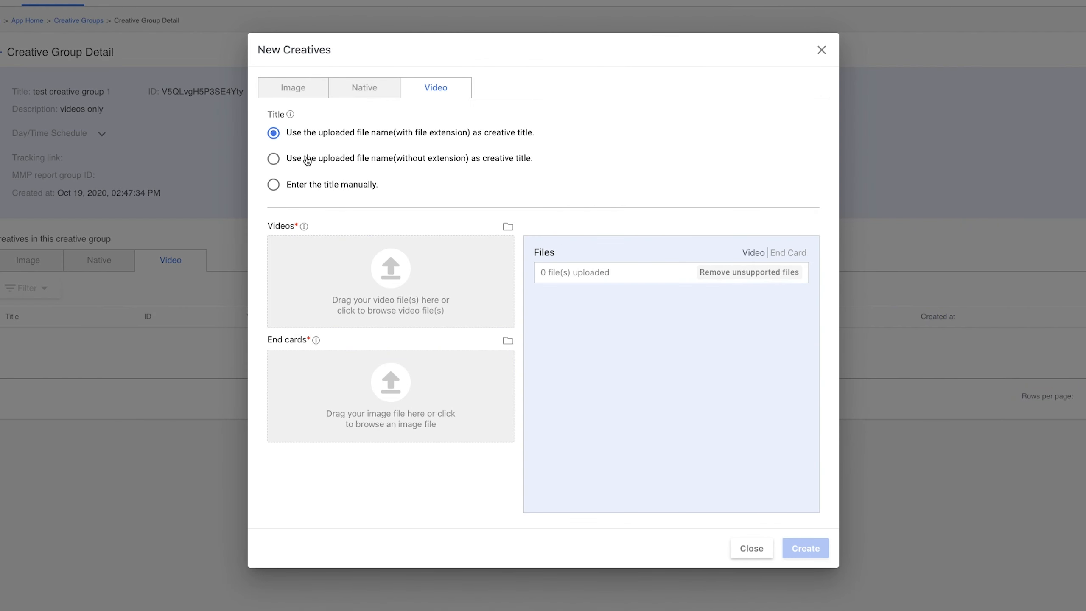
{"action": "left_click", "coordinate": [304, 226]}
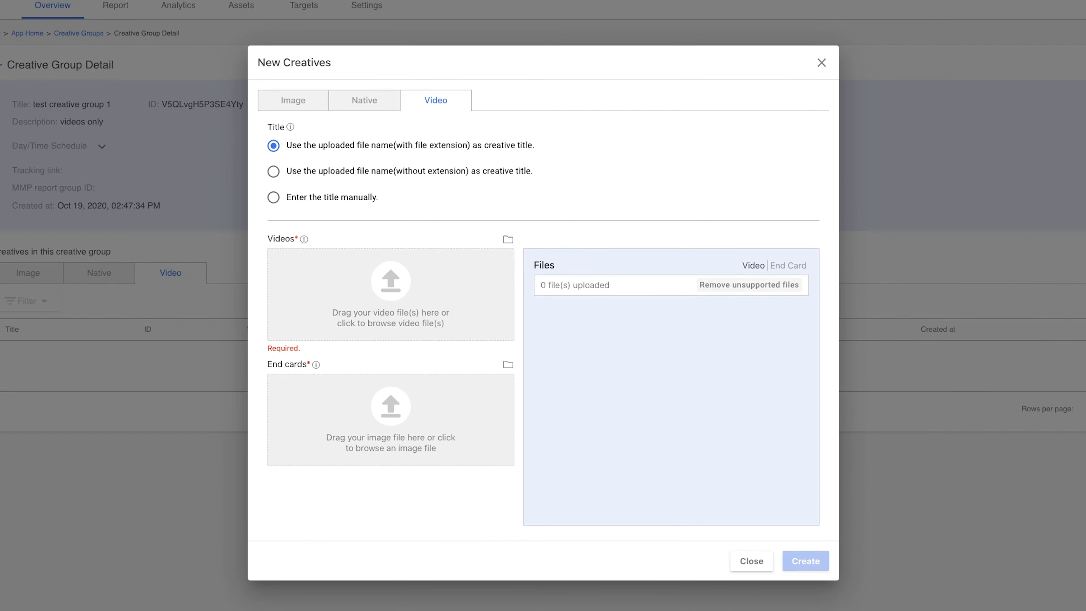
{"action": "left_click_drag", "start_coordinate": [0, 273], "coordinate": [401, 295]}
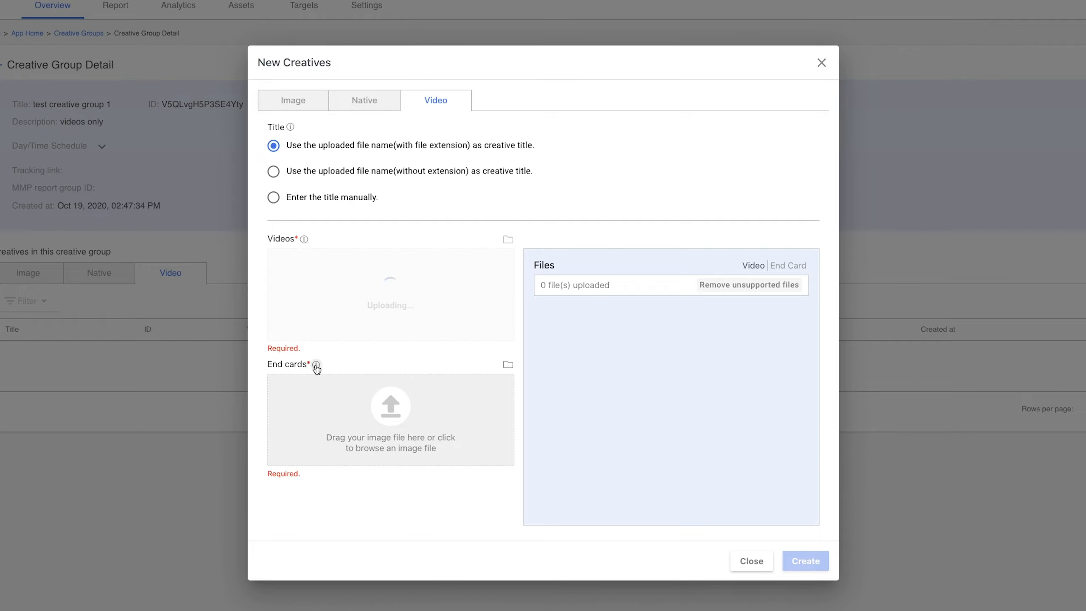
{"action": "mouse_move", "coordinate": [317, 368]}
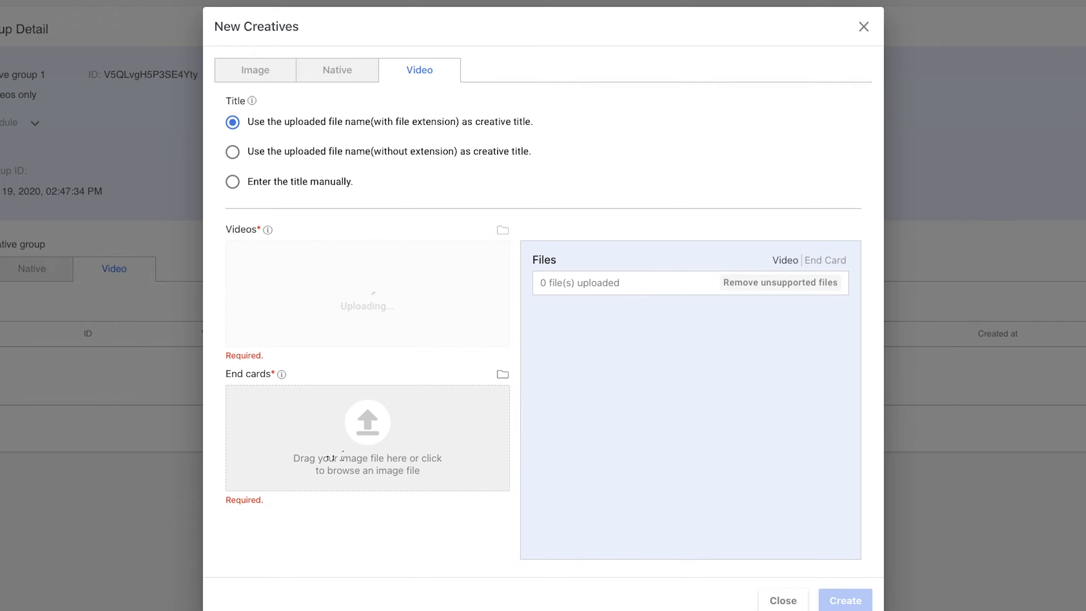
- Add the 2020_MOLOCO_SampleCreative 320x480 and 480x320 images as end cards and create the video creatives
{"action": "left_click_drag", "start_coordinate": [321, 378], "coordinate": [311, 422]}
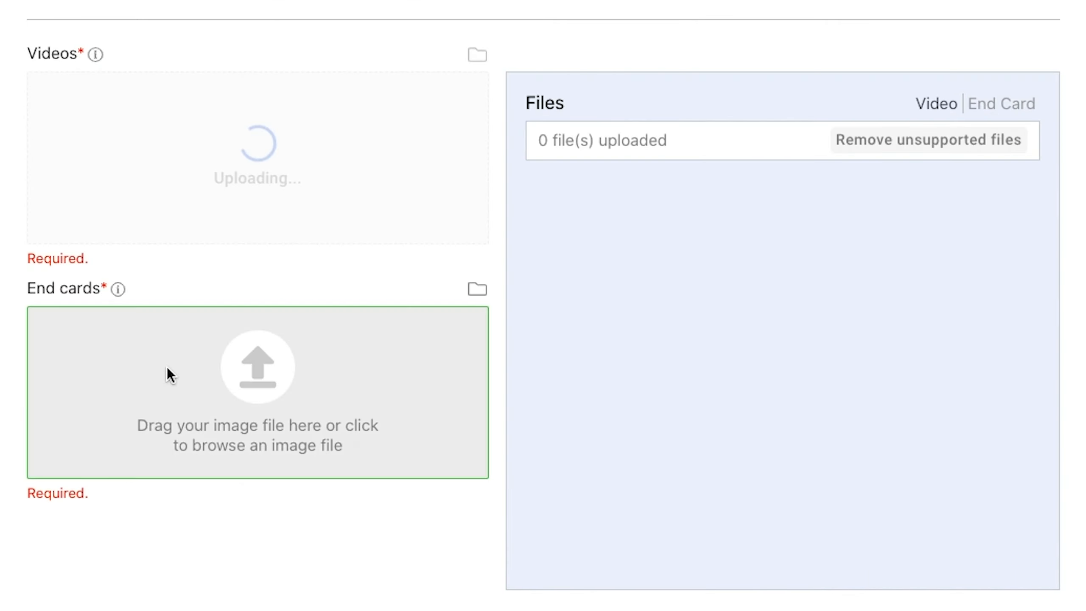
{"action": "left_click_drag", "start_coordinate": [167, 367], "coordinate": [166, 366]}
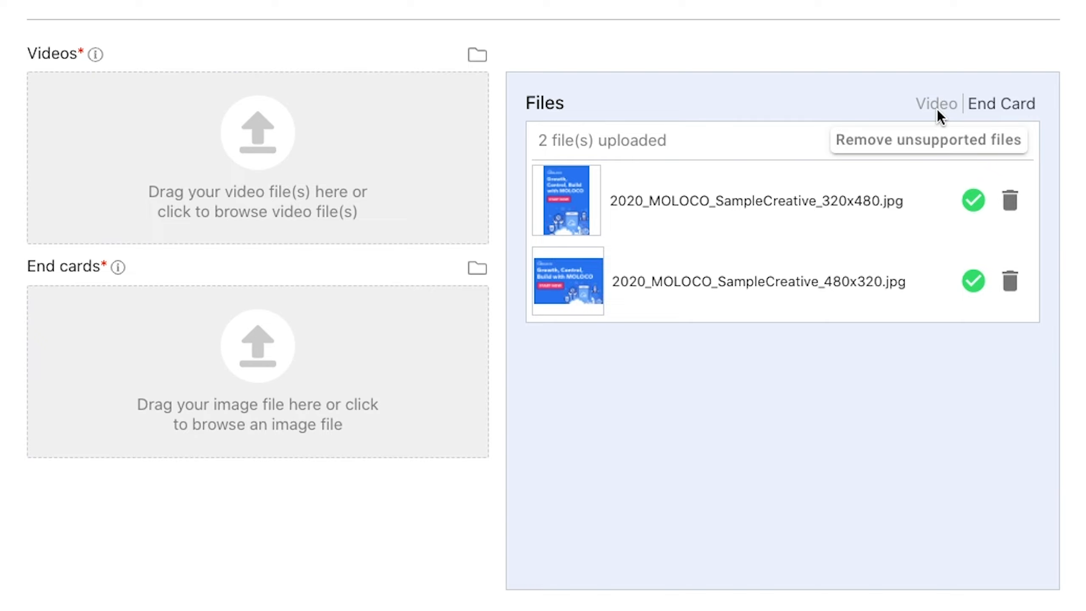
{"action": "left_click", "coordinate": [936, 109]}
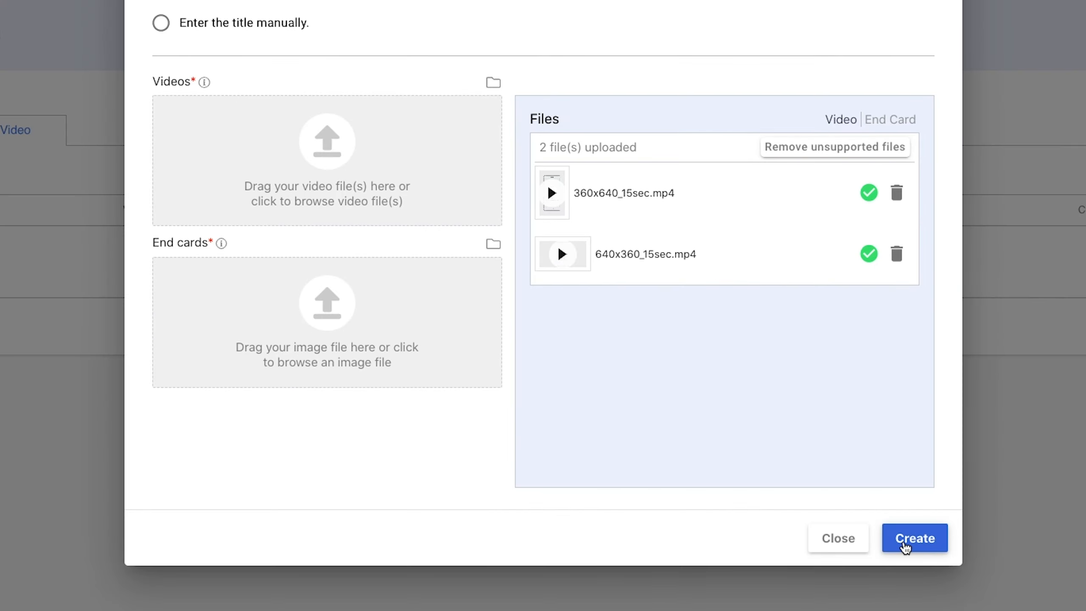
{"action": "left_click", "coordinate": [1021, 610]}
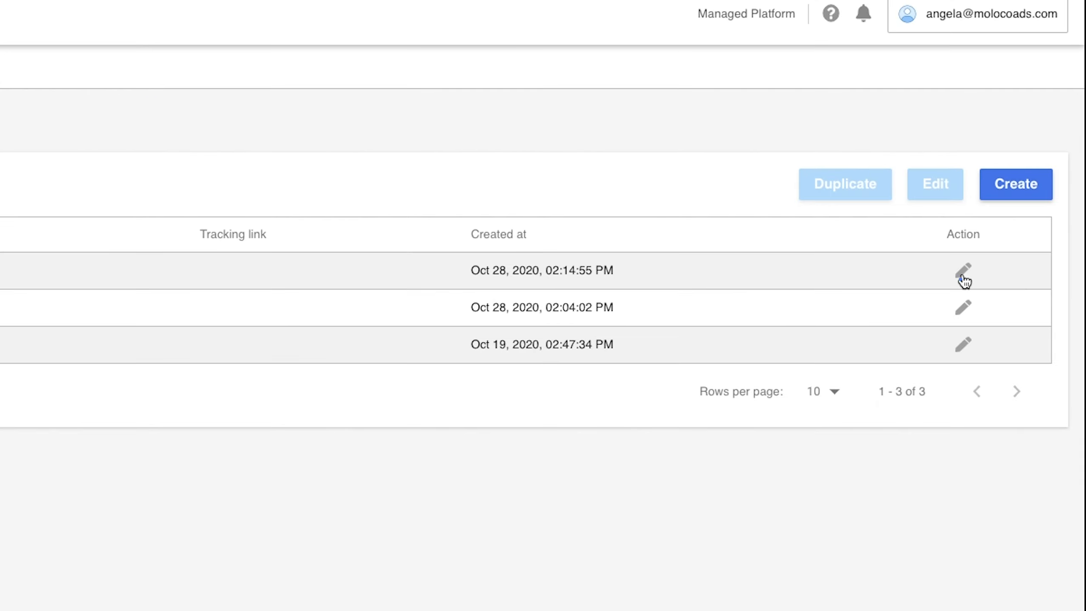
- Open test creative group 3's settings, expand its day/time schedule, and go back
{"action": "left_click", "coordinate": [1026, 162]}
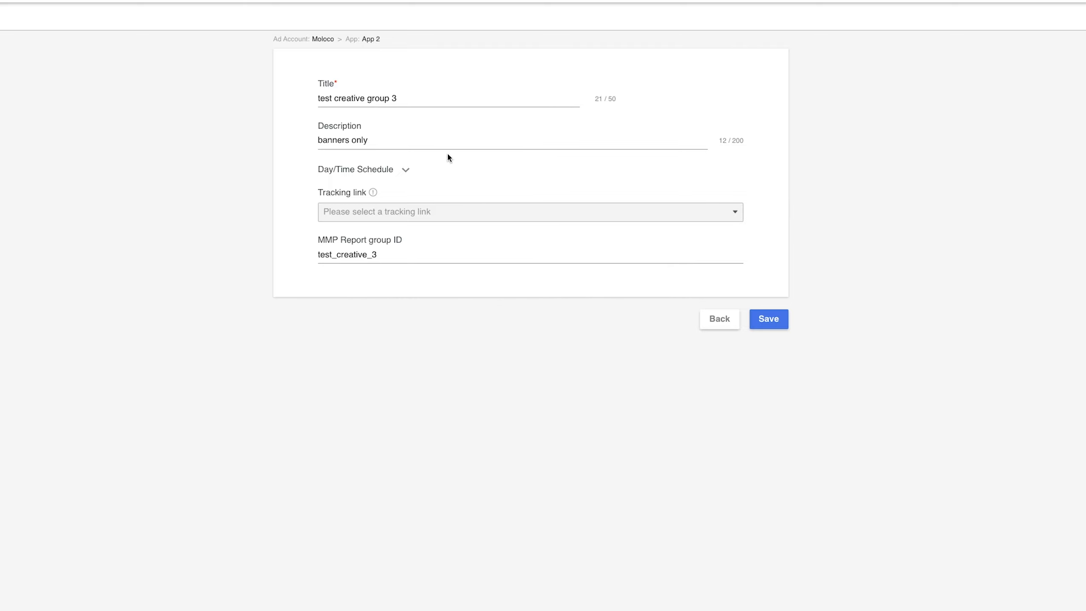
{"action": "left_click", "coordinate": [405, 172]}
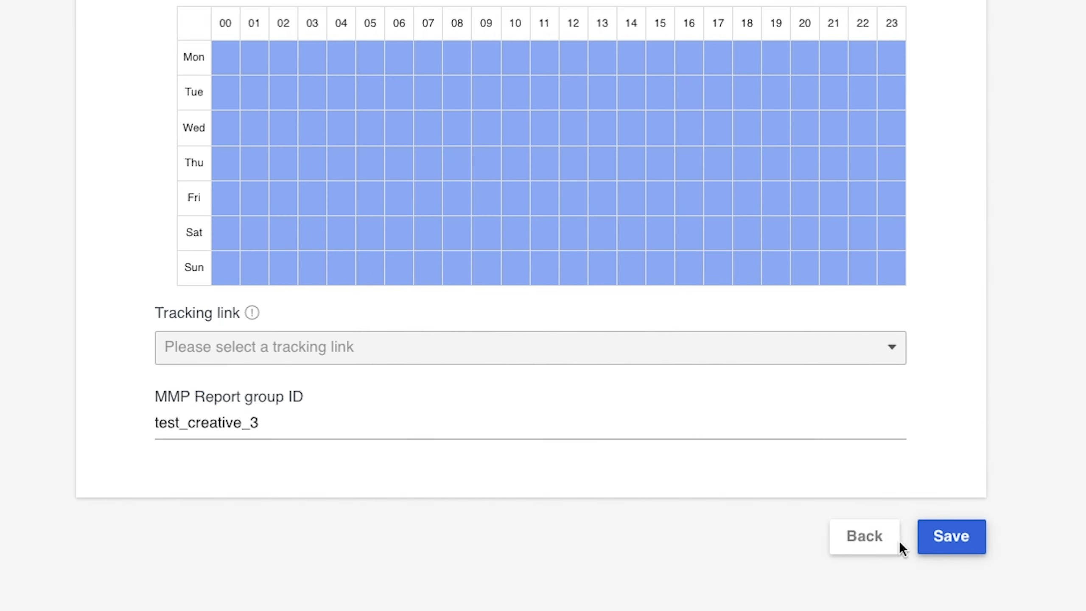
{"action": "left_click", "coordinate": [868, 539]}
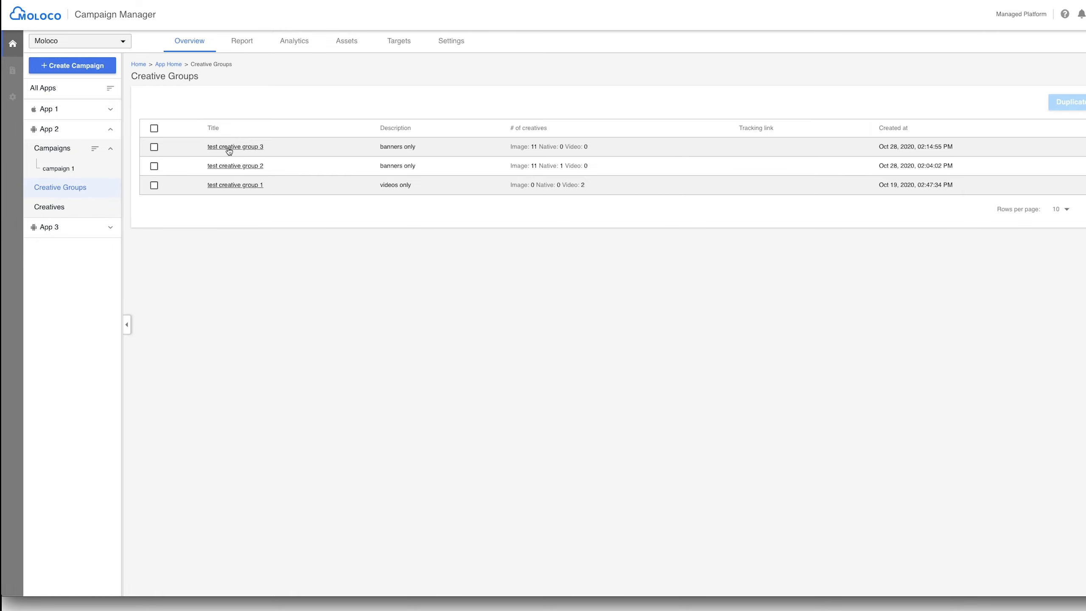
- Open test creative group 3, check the 640x960 creative's edit dialog, and delete that creative
{"action": "left_click", "coordinate": [326, 185]}
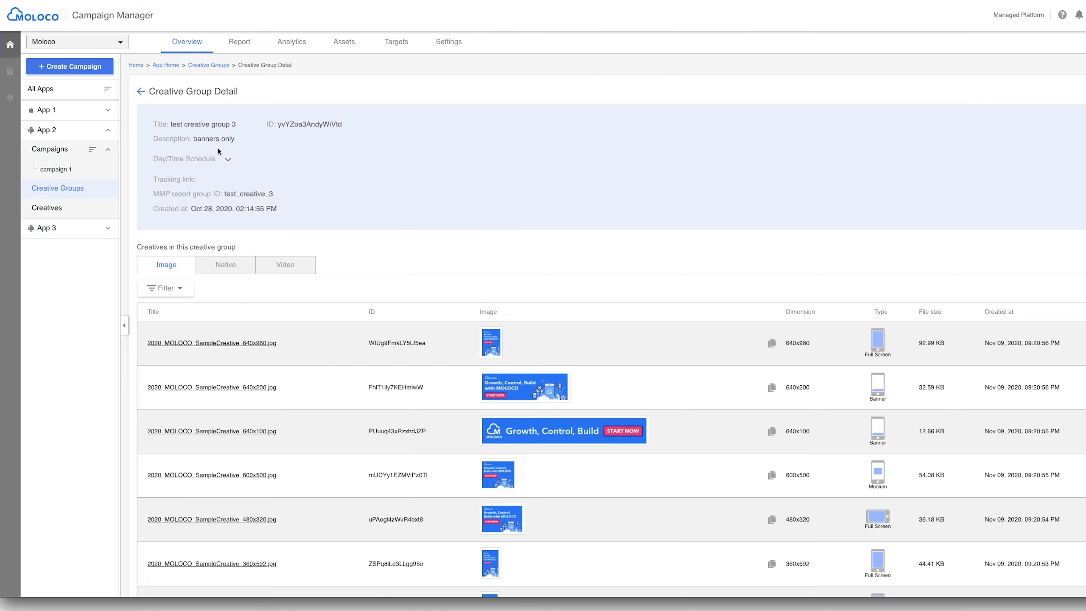
{"action": "scroll", "coordinate": [551, 345], "scroll_direction": "down", "scroll_amount": 5}
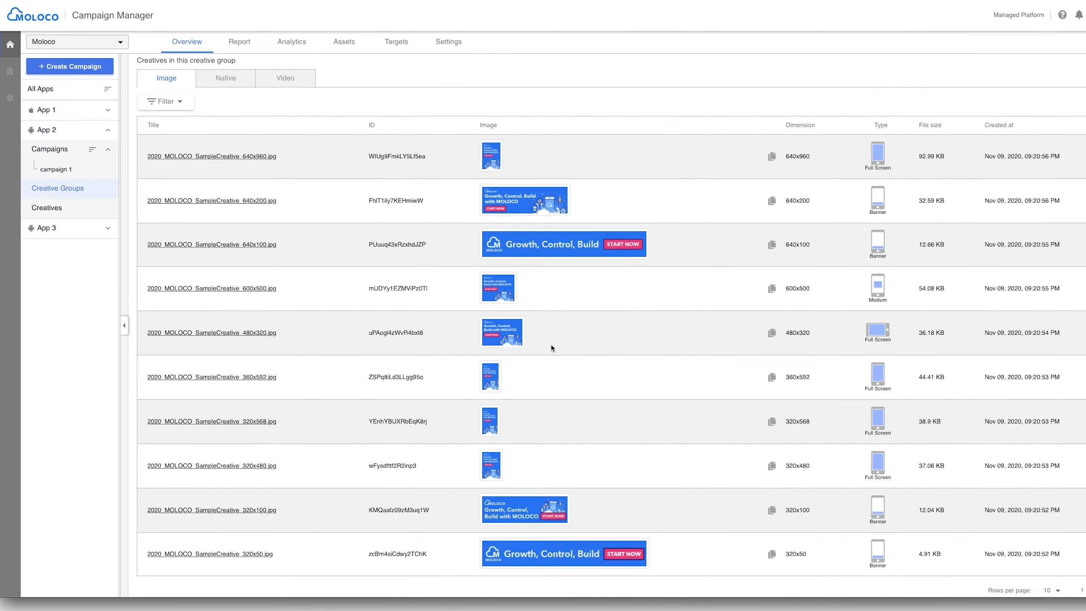
{"action": "scroll", "coordinate": [551, 345], "scroll_direction": "up", "scroll_amount": 5}
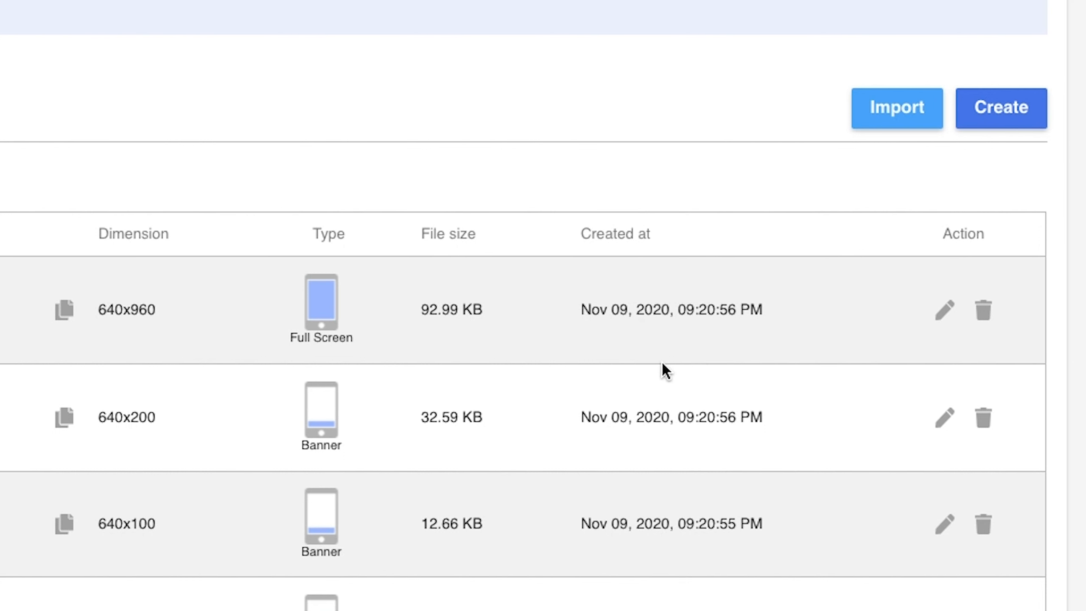
{"action": "left_click", "coordinate": [949, 321]}
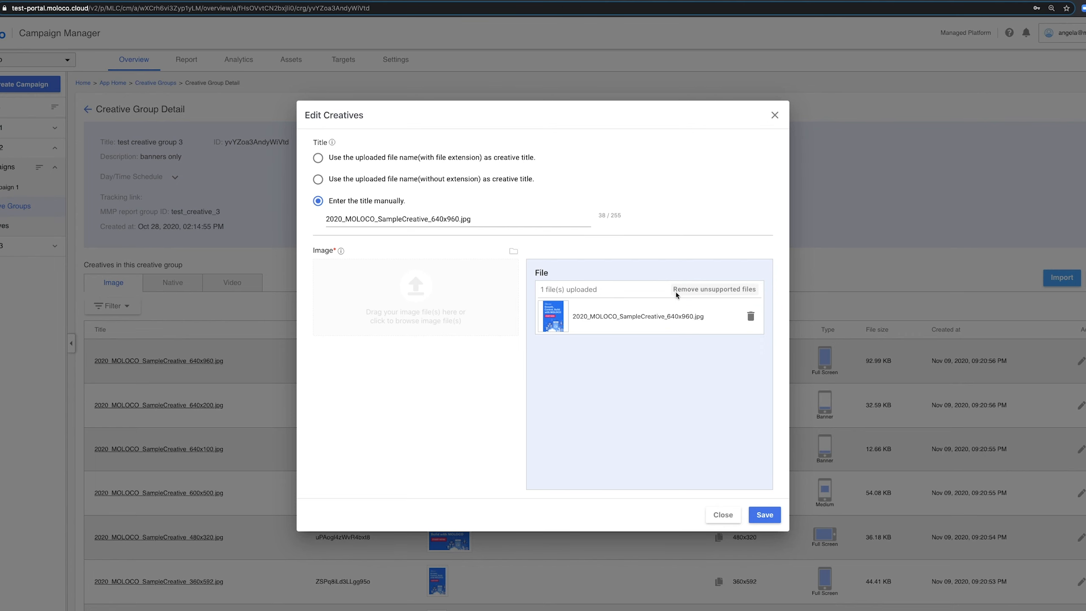
{"action": "left_click", "coordinate": [773, 118]}
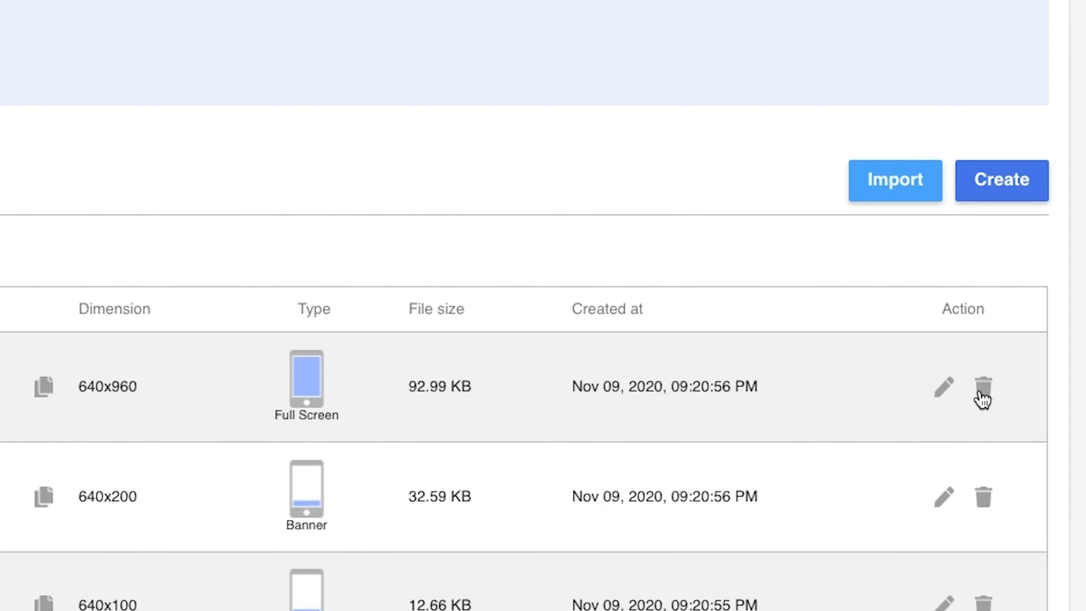
{"action": "left_click", "coordinate": [982, 398]}
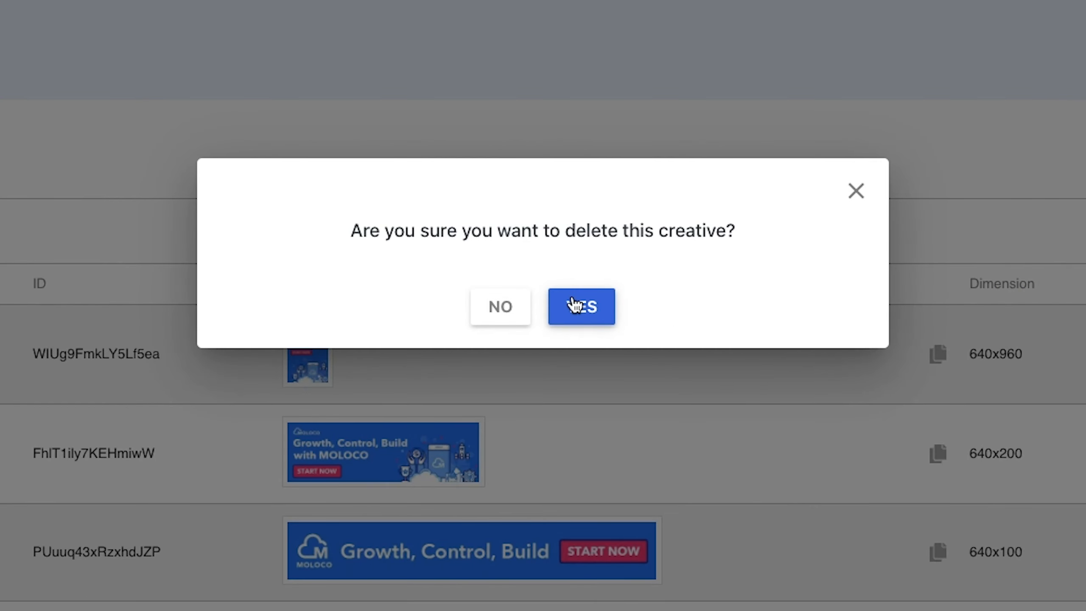
{"action": "left_click", "coordinate": [573, 304]}
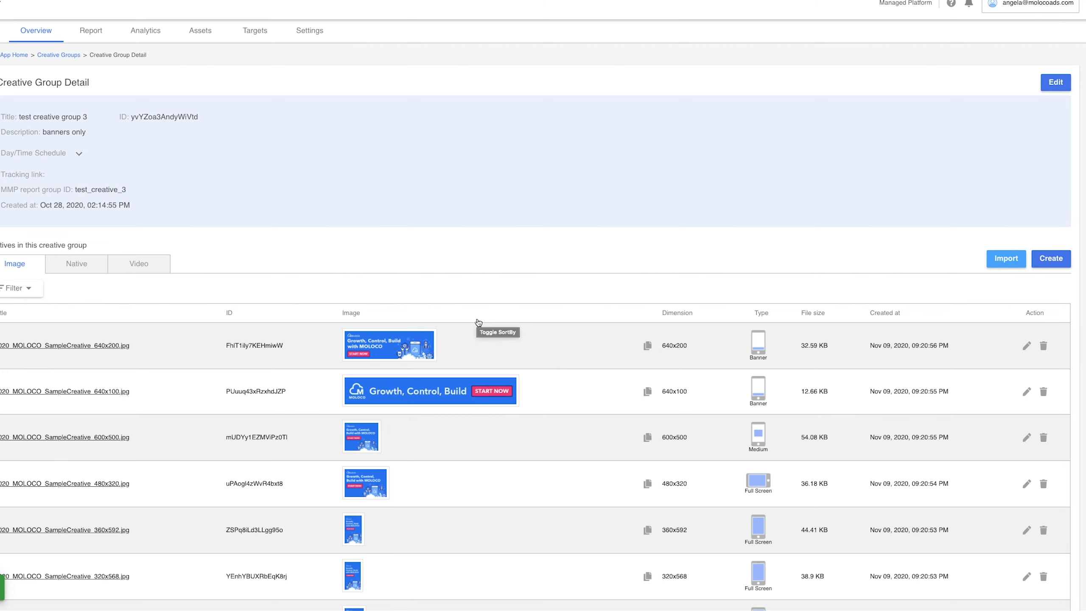
{"action": "left_click", "coordinate": [1048, 263]}
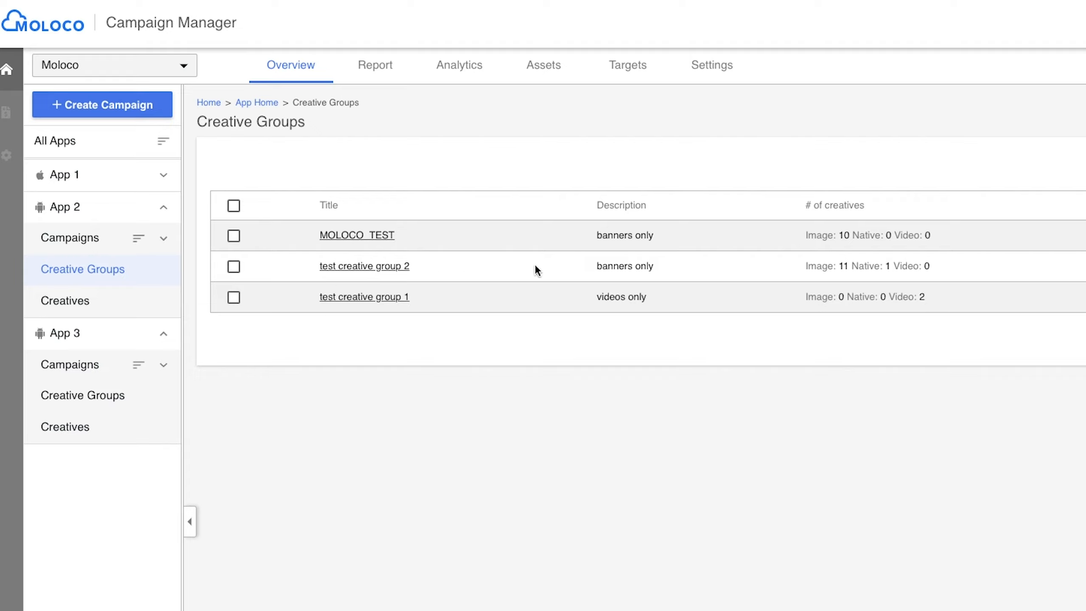
- Duplicate the MOLOCO_TEST creative group into existing App 3 without setting a tracking link
{"action": "left_click", "coordinate": [234, 237]}
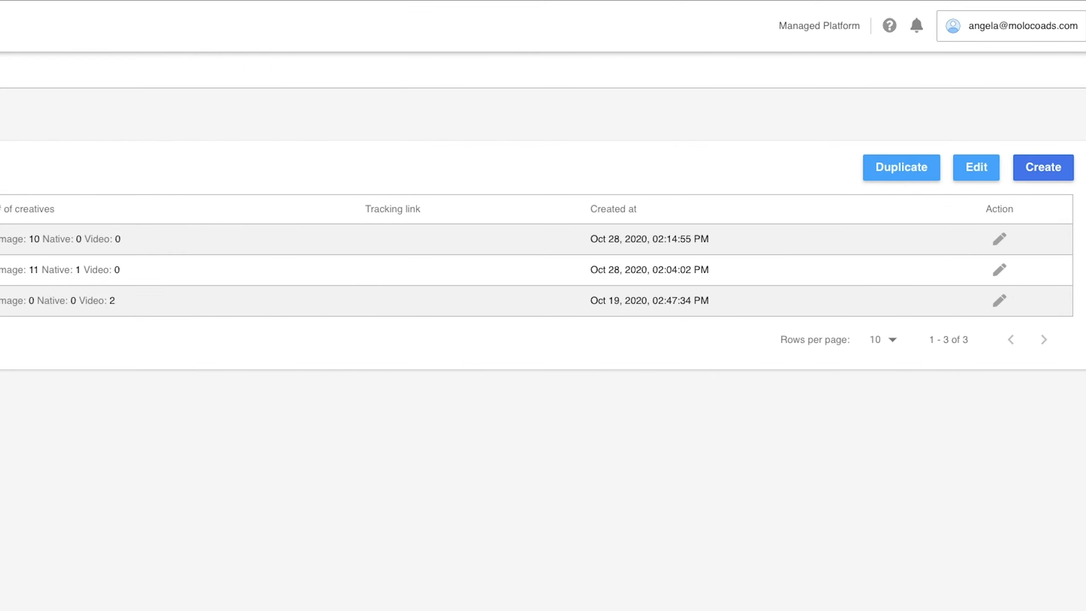
{"action": "left_click", "coordinate": [889, 169]}
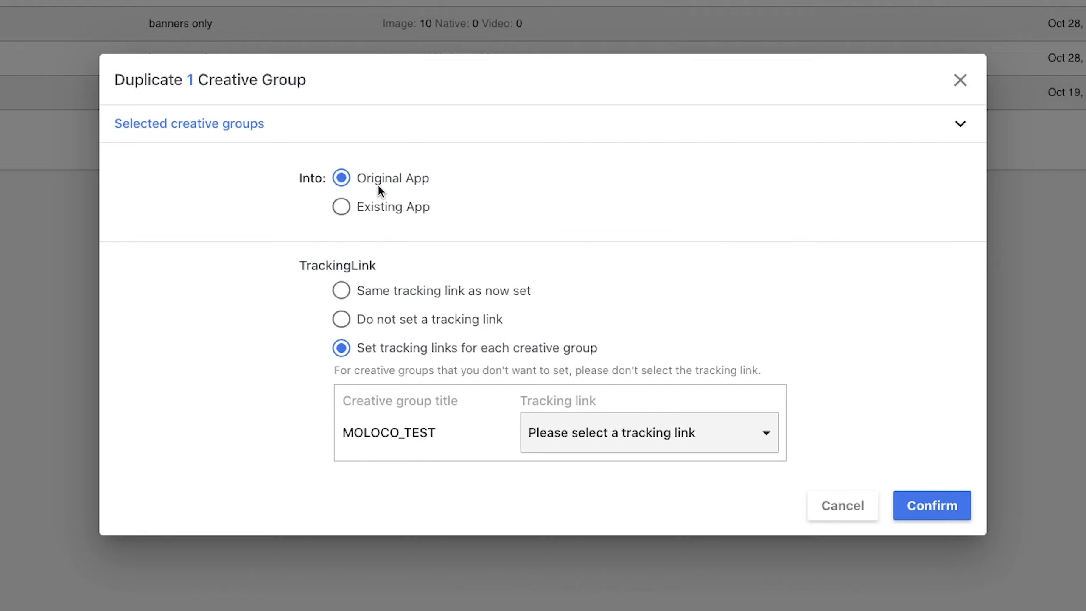
{"action": "left_click", "coordinate": [345, 204]}
{"action": "left_click", "coordinate": [422, 359]}
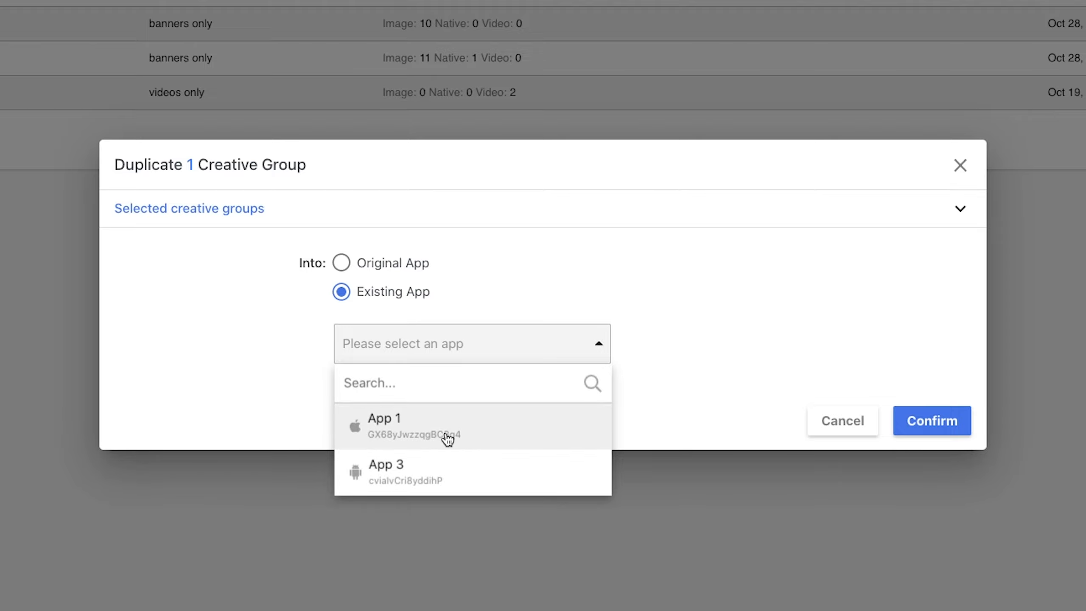
{"action": "left_click", "coordinate": [438, 471]}
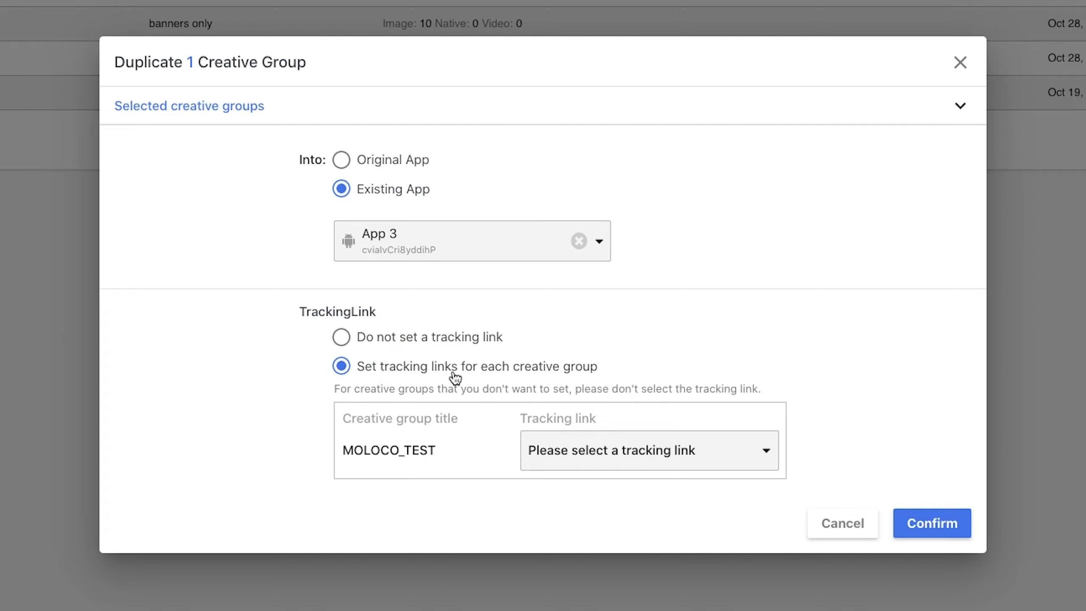
{"action": "left_click", "coordinate": [340, 341]}
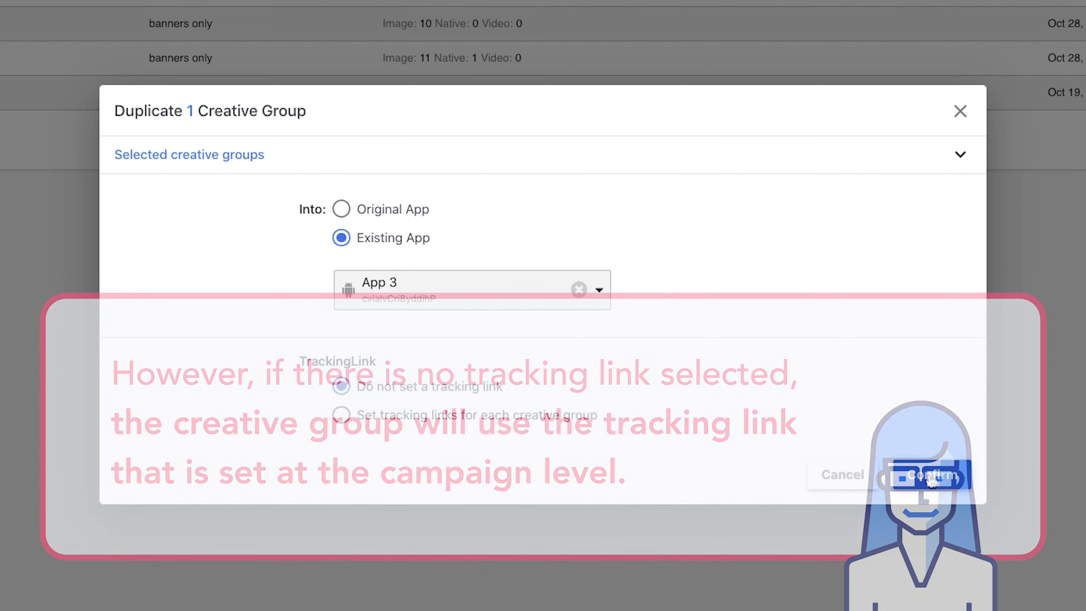
{"action": "left_click", "coordinate": [931, 477]}
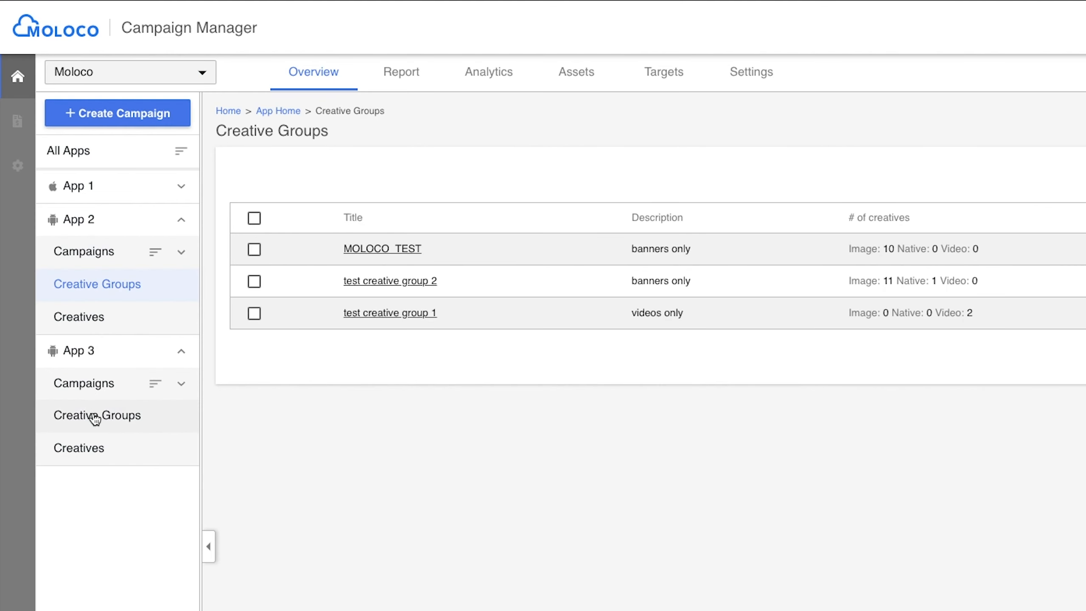
- Open the copied group in App 3's creative groups, remove the COPY- prefix from its title, and save
{"action": "left_click", "coordinate": [94, 419]}
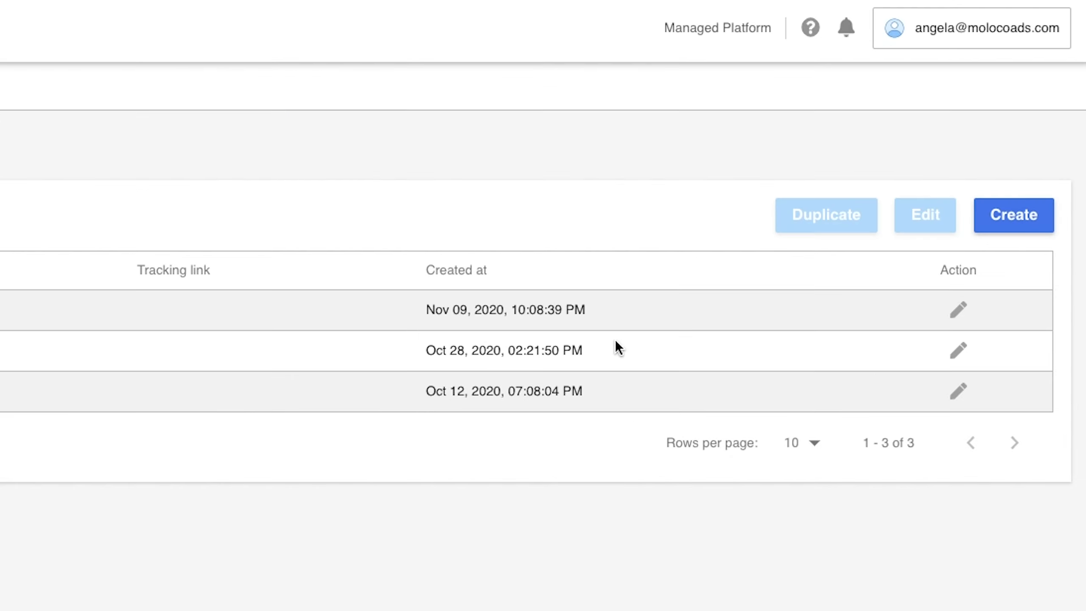
{"action": "left_click", "coordinate": [959, 312]}
{"action": "left_click_drag", "start_coordinate": [305, 167], "coordinate": [261, 168]}
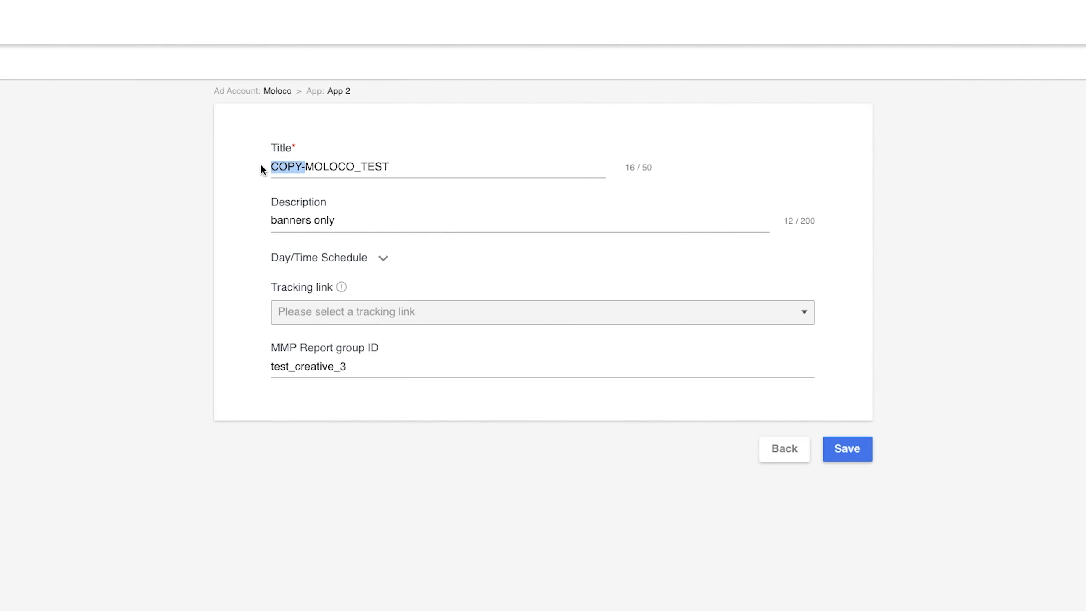
{"action": "key", "text": "BackSpace"}
{"action": "left_click", "coordinate": [833, 450]}
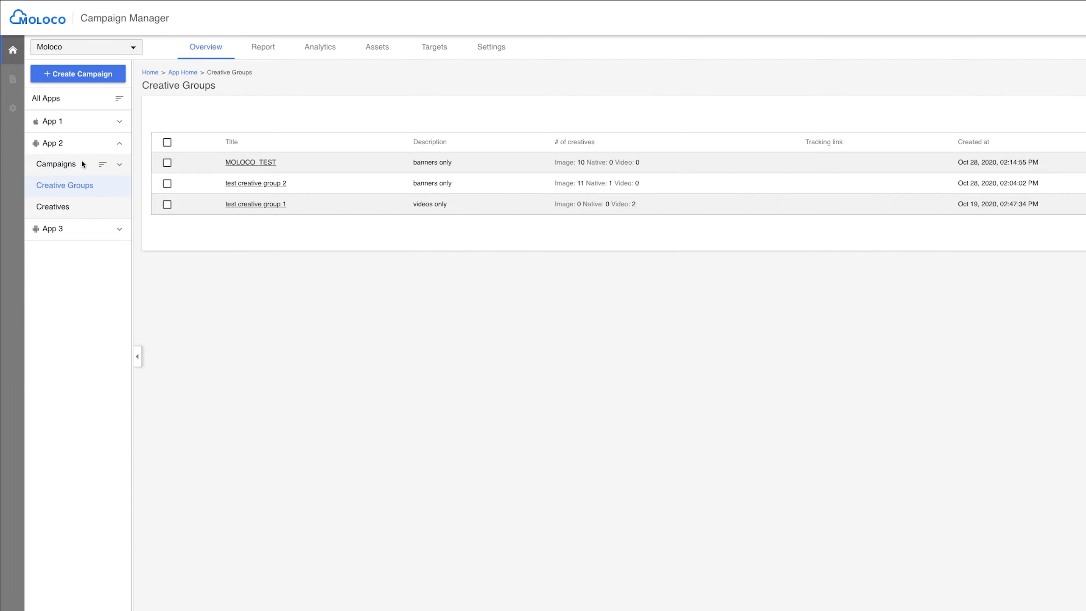
- Open campaign 1's ad group in App 2, add test creative group 2 and MOLOCO_TEST to its creative groups, and save
{"action": "left_click", "coordinate": [120, 164]}
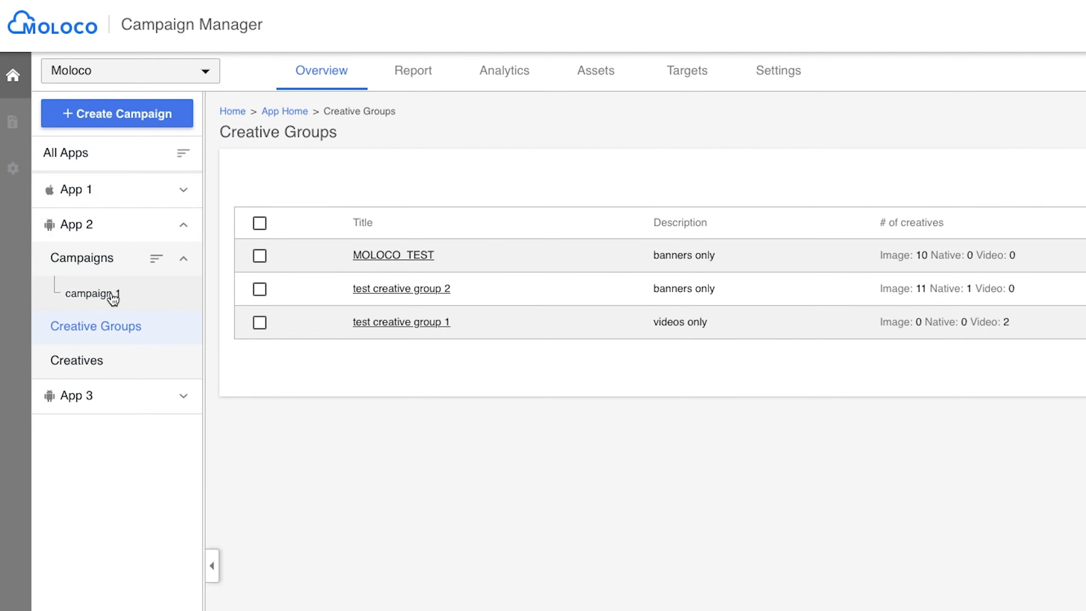
{"action": "left_click", "coordinate": [110, 299]}
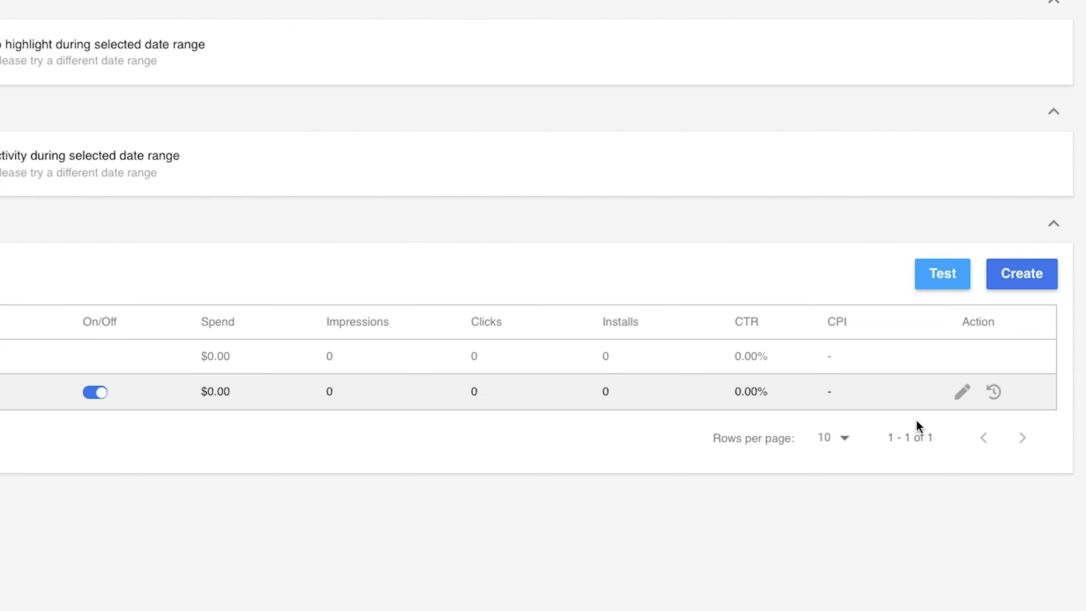
{"action": "left_click", "coordinate": [962, 392]}
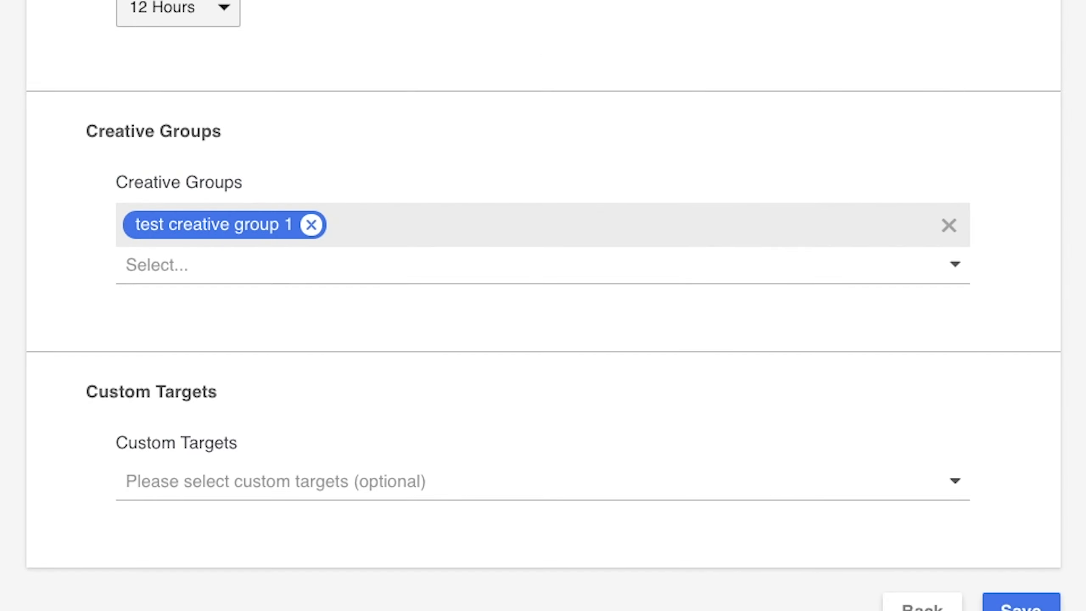
{"action": "left_click", "coordinate": [801, 264]}
{"action": "left_click", "coordinate": [135, 362]}
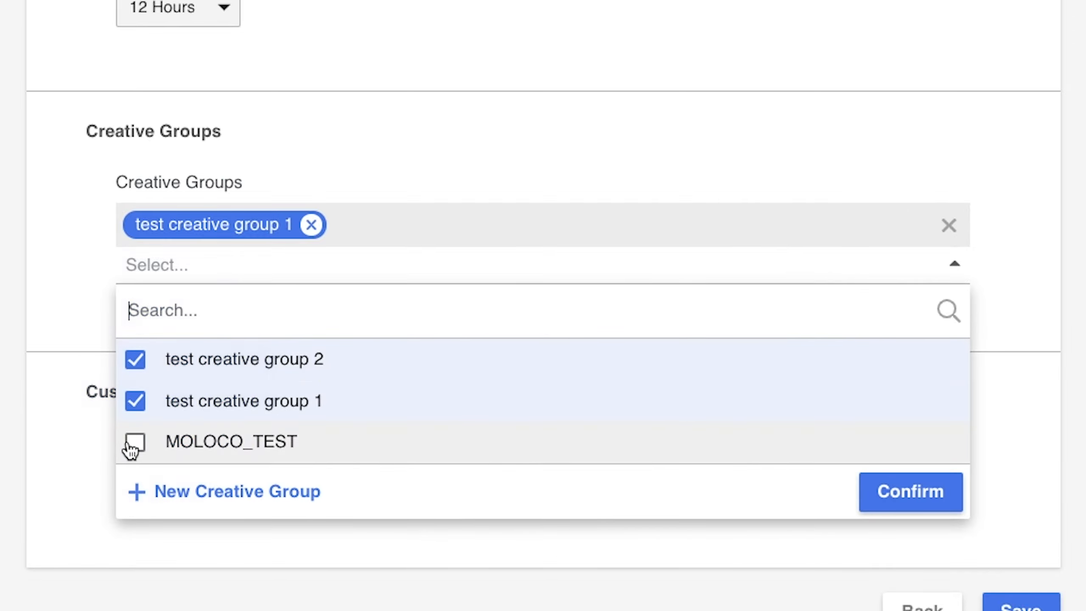
{"action": "left_click", "coordinate": [132, 445]}
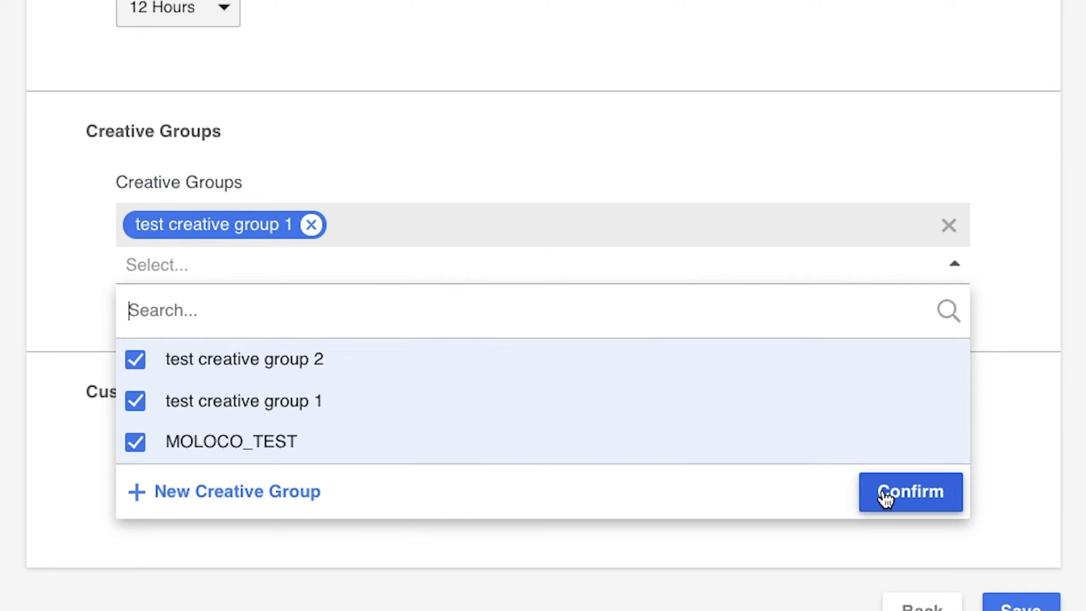
{"action": "left_click", "coordinate": [887, 495]}
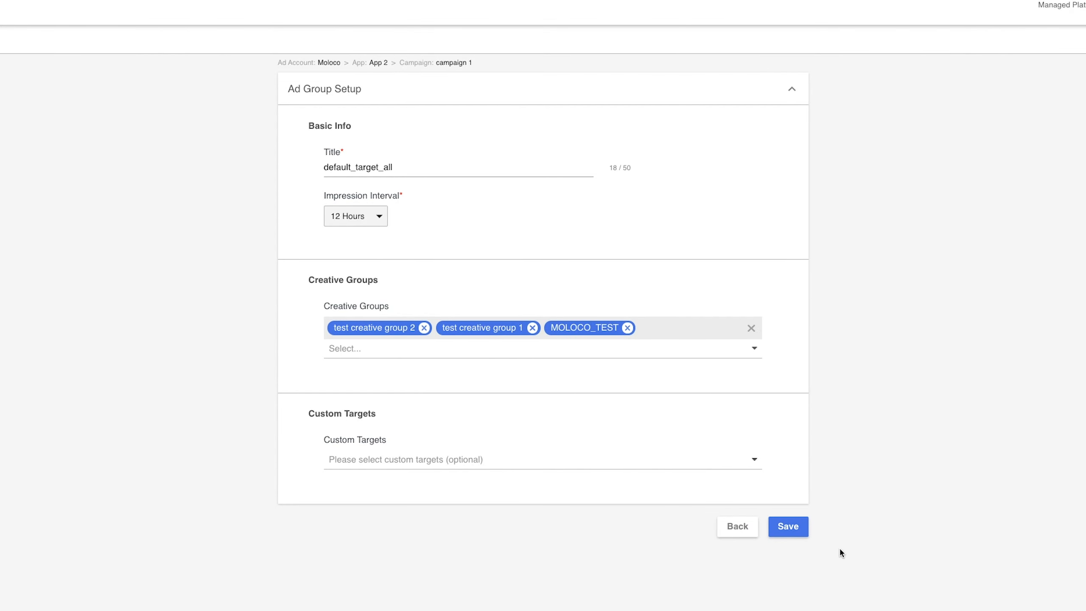
{"action": "left_click", "coordinate": [801, 530]}
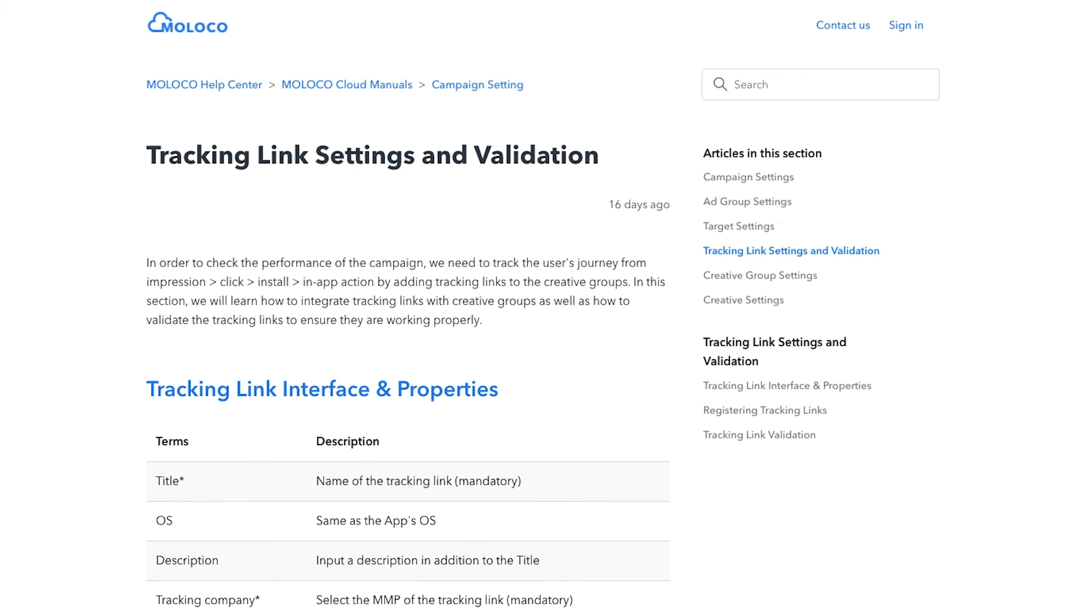
- Scroll through the Tracking Link Settings and Validation help article
{"action": "scroll", "coordinate": [411, 471], "scroll_direction": "down", "scroll_amount": 10}
{"action": "scroll", "coordinate": [411, 472], "scroll_direction": "down", "scroll_amount": 10}
{"action": "scroll", "coordinate": [410, 471], "scroll_direction": "up", "scroll_amount": 7}
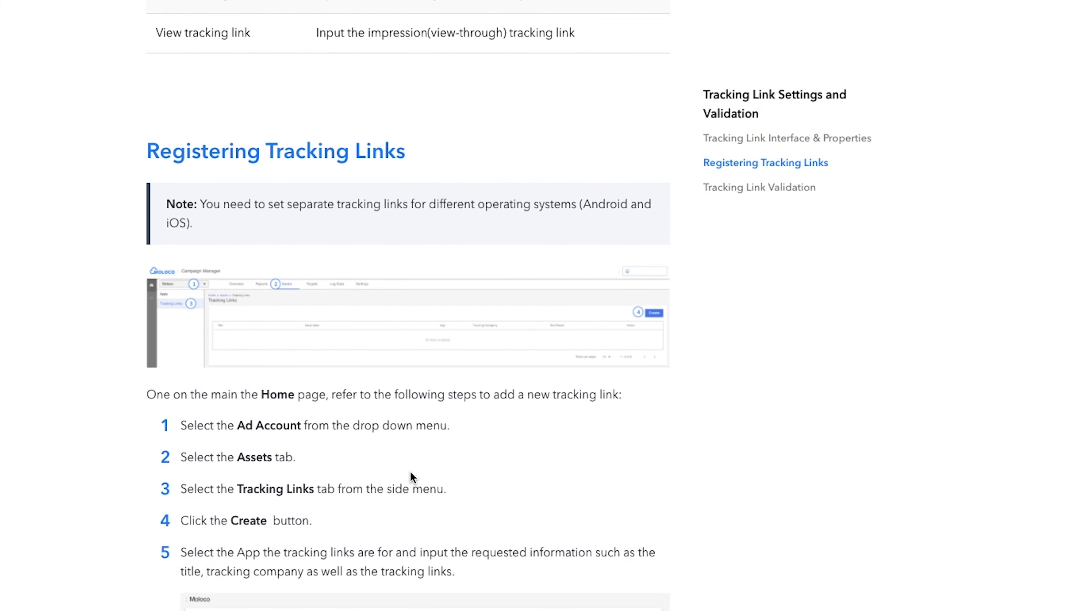
{"action": "scroll", "coordinate": [411, 471], "scroll_direction": "up", "scroll_amount": 12}
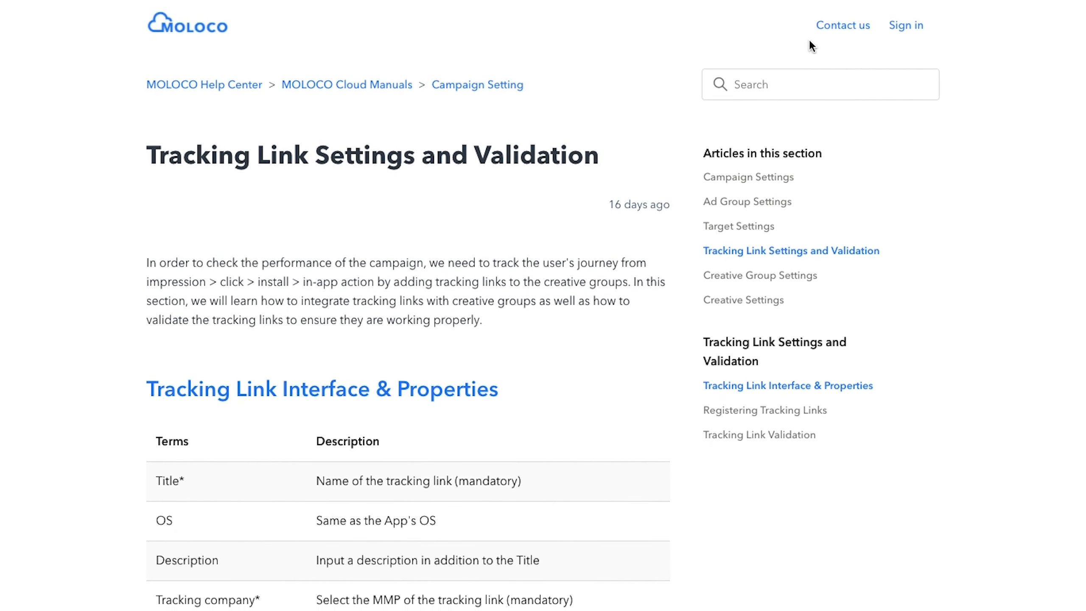
- Open the Contact us form and answer Yes to being a MOLOCO Cloud user
{"action": "left_click", "coordinate": [830, 37]}
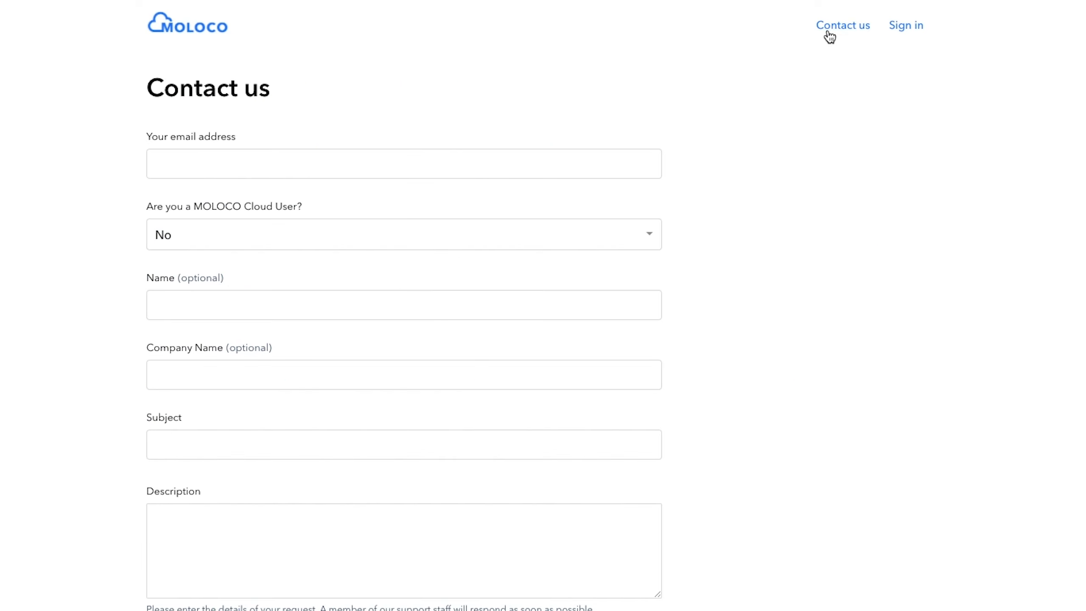
{"action": "left_click", "coordinate": [211, 247]}
{"action": "left_click", "coordinate": [200, 256]}
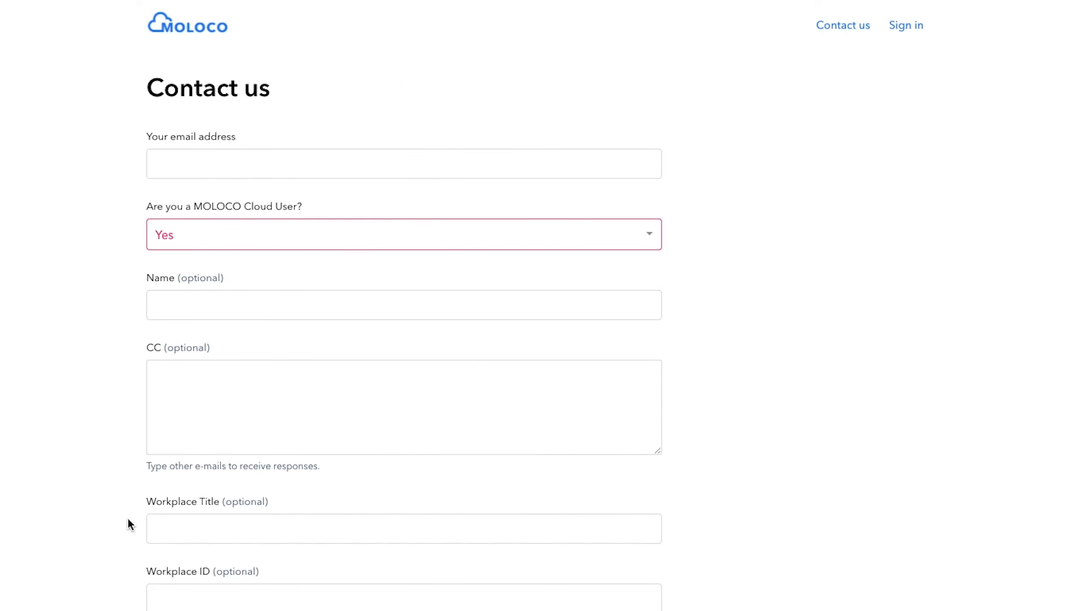
- Browse the contact form's Category options without choosing one, then return to the help center home page
{"action": "scroll", "coordinate": [133, 300], "scroll_direction": "down", "scroll_amount": 10}
{"action": "left_click", "coordinate": [188, 257]}
{"action": "scroll", "coordinate": [189, 257], "scroll_direction": "down", "scroll_amount": 4}
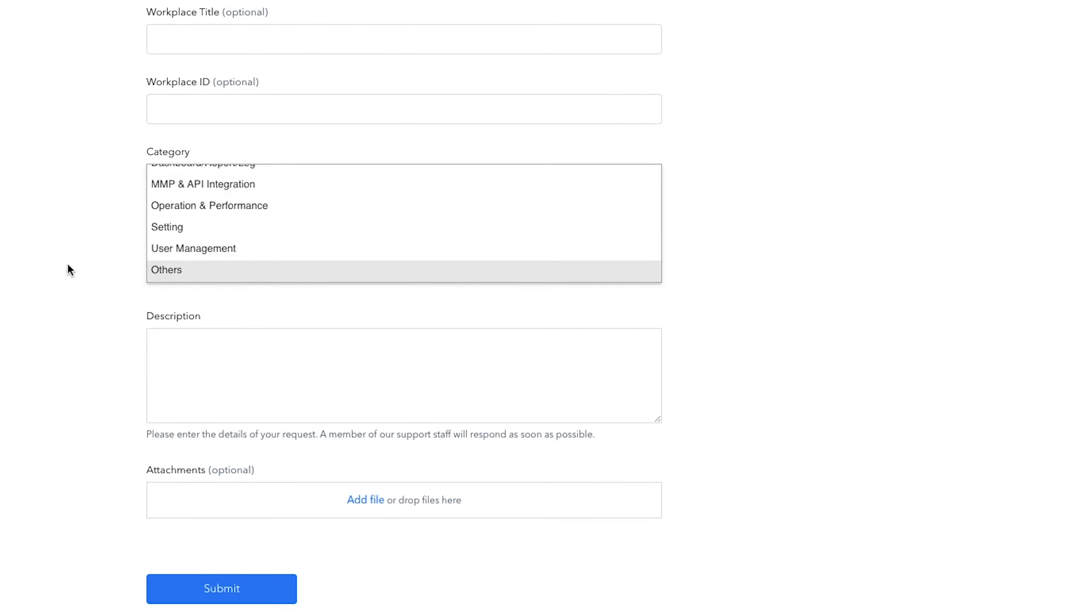
{"action": "left_click", "coordinate": [31, 265]}
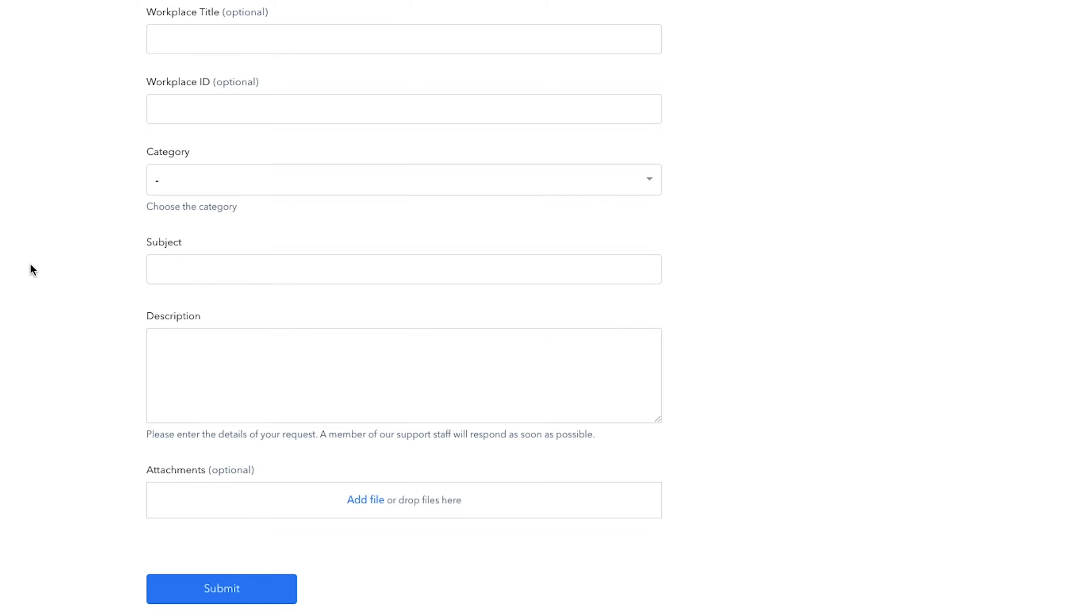
{"action": "scroll", "coordinate": [31, 263], "scroll_direction": "up", "scroll_amount": 12}
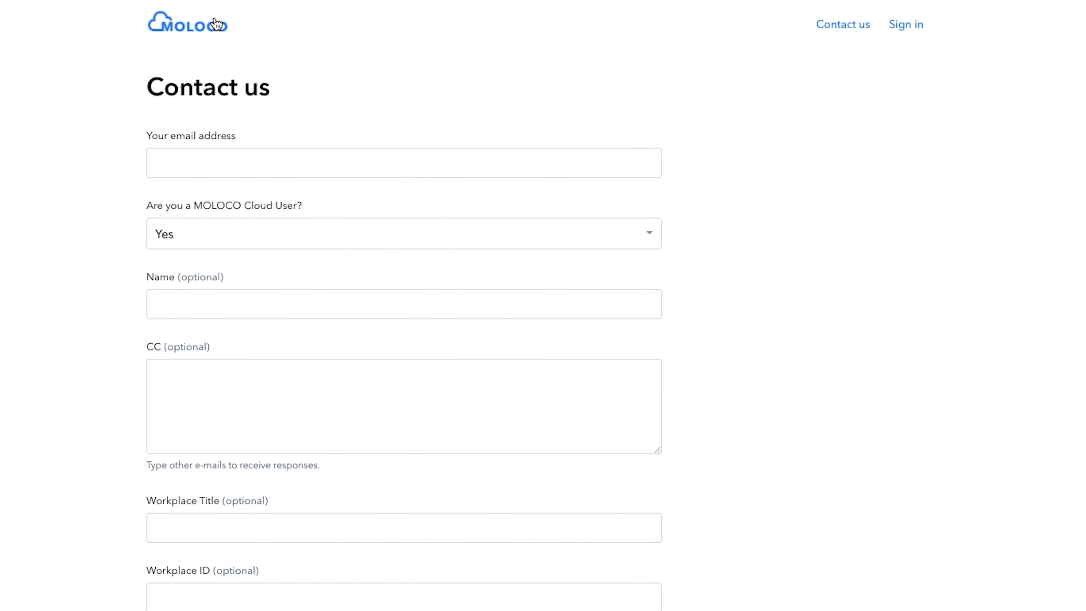
{"action": "left_click", "coordinate": [217, 24]}
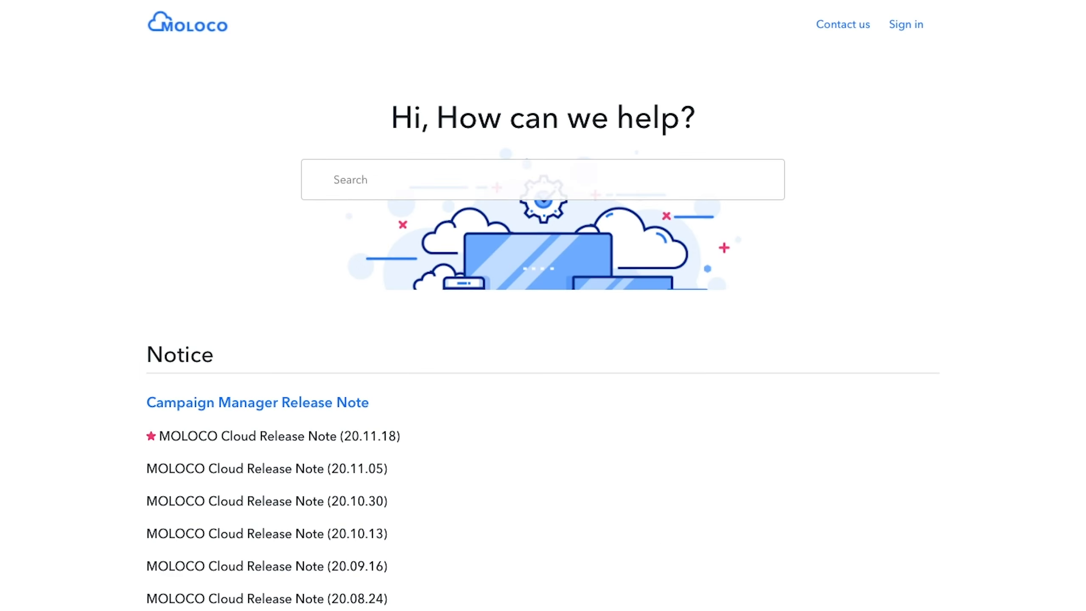